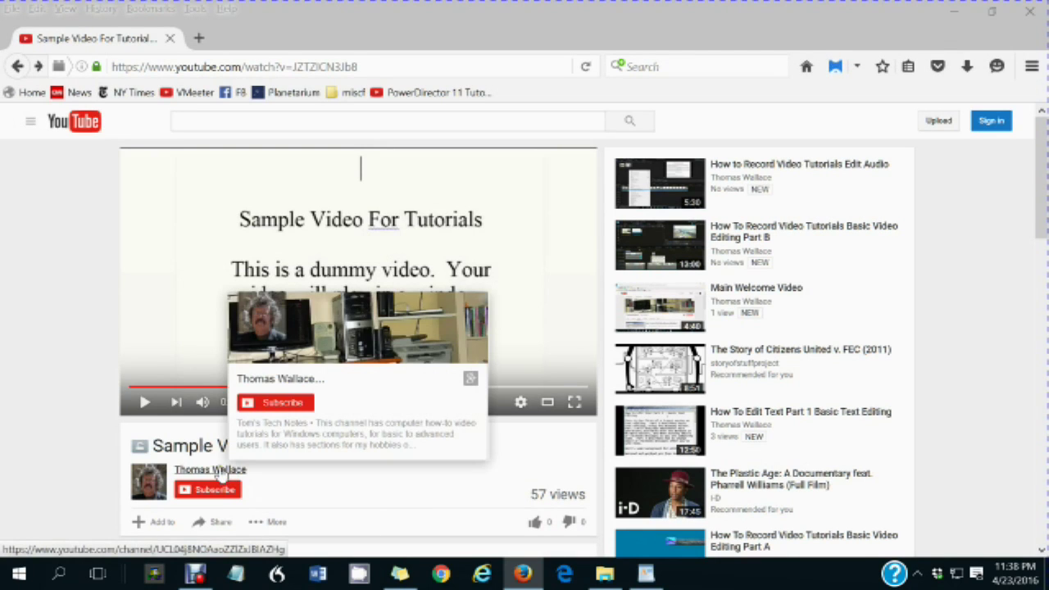
Open the sample video uploader's channel page from the avatar below the video.
mouse_move(147, 483)
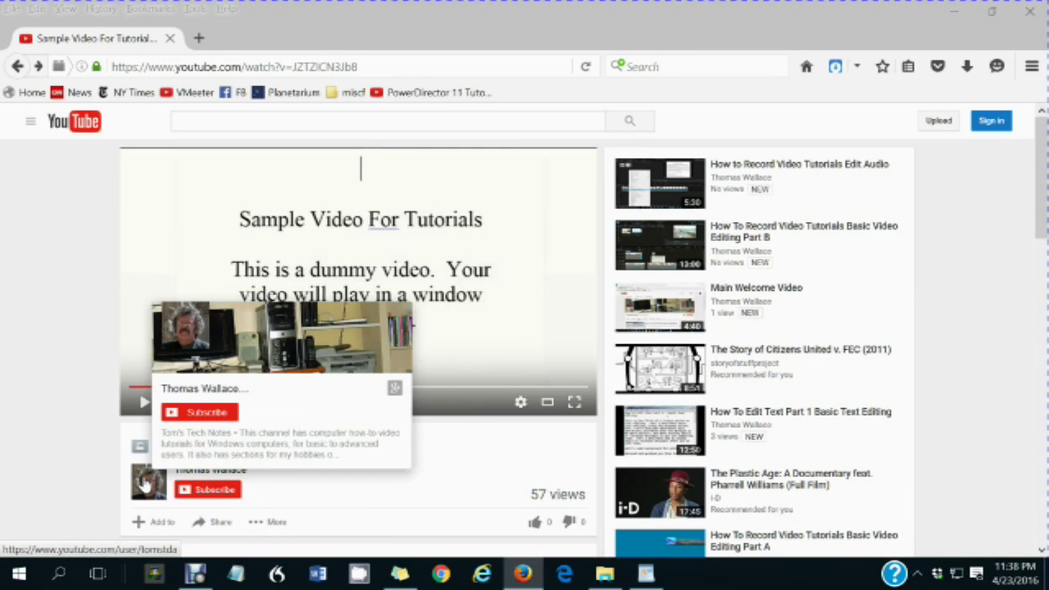
left_click(148, 484)
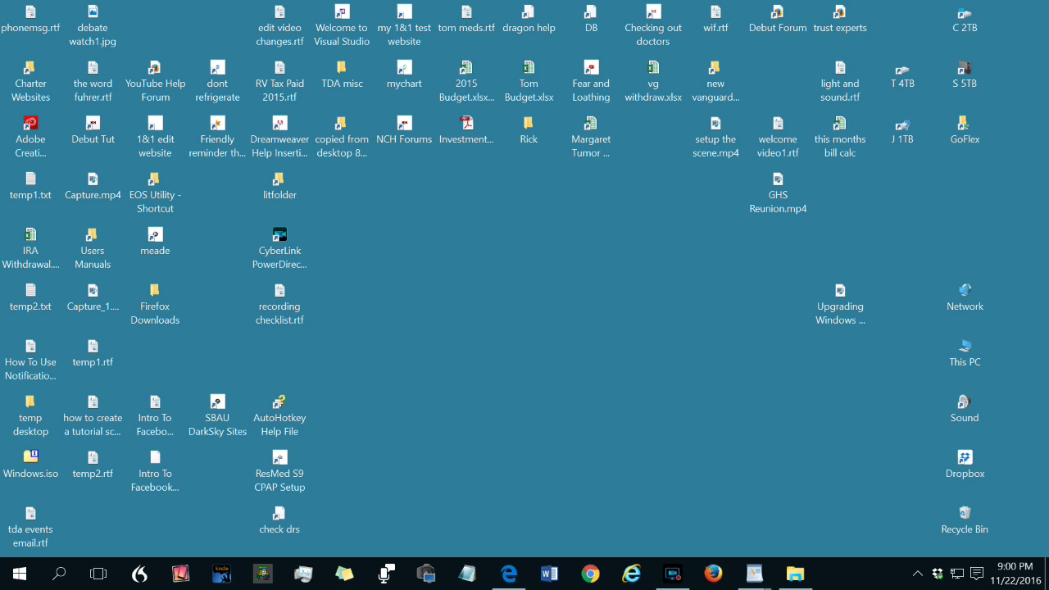
left_click(97, 574)
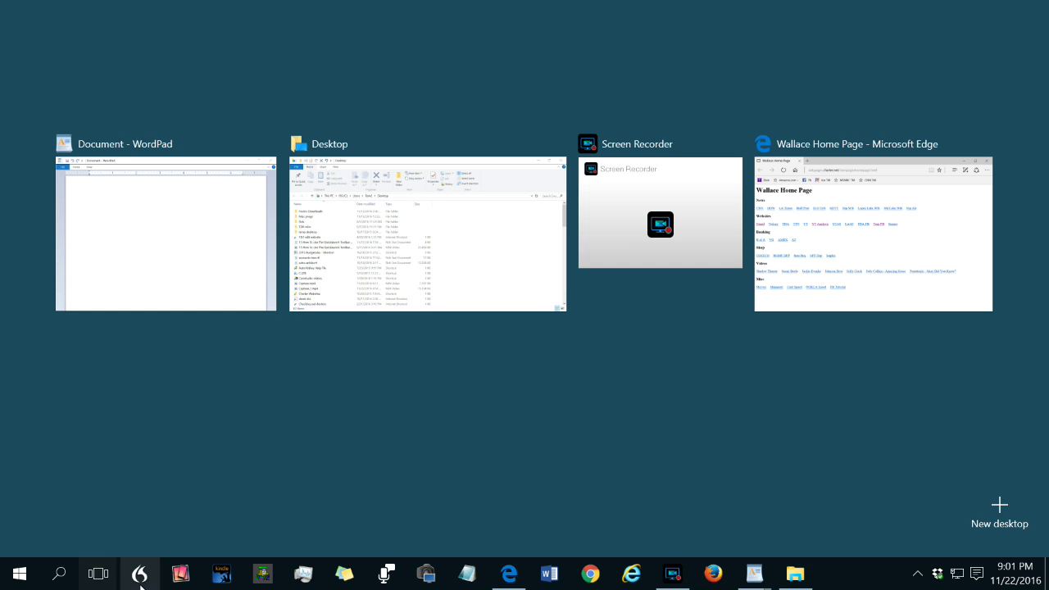
left_click(98, 575)
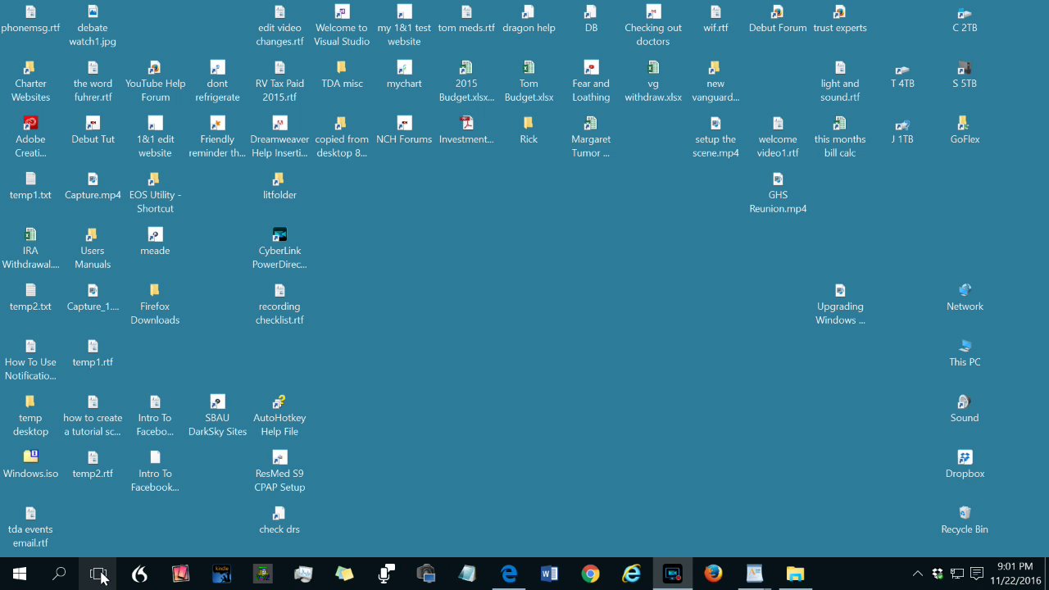
right_click(832, 576)
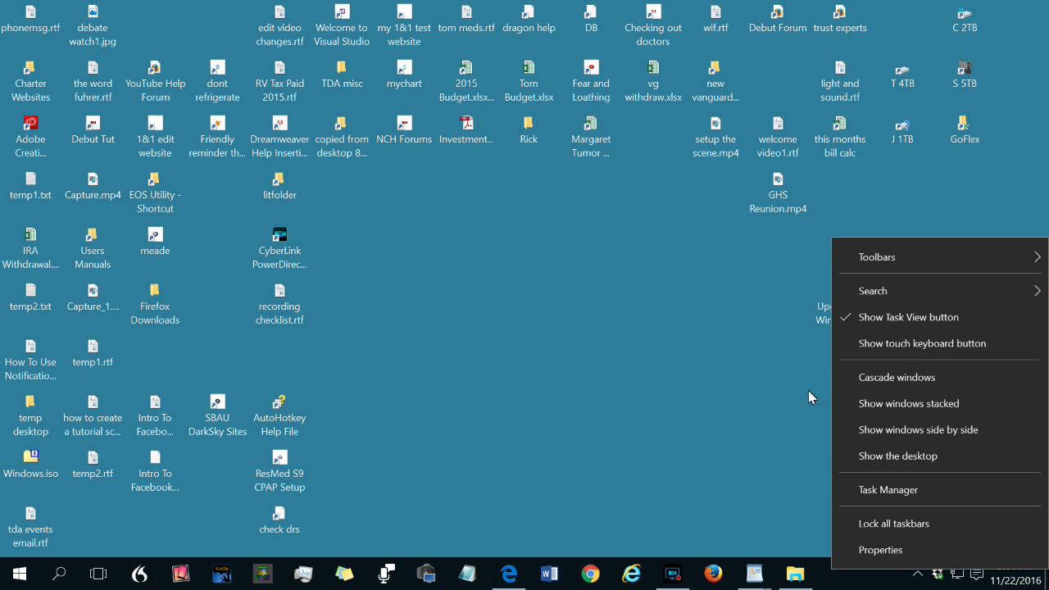
left_click(841, 322)
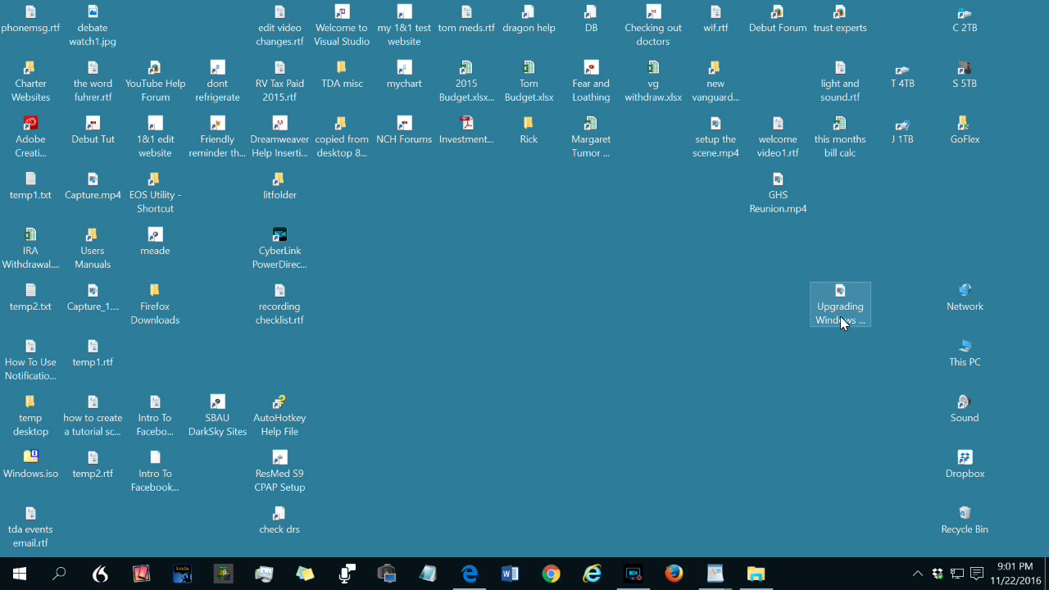
right_click(821, 575)
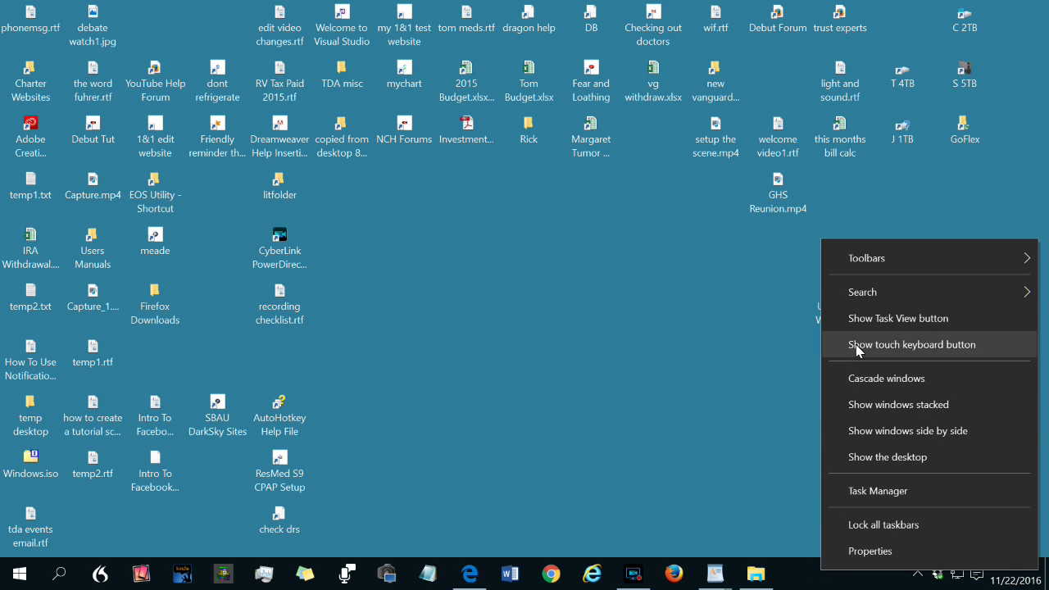
left_click(868, 319)
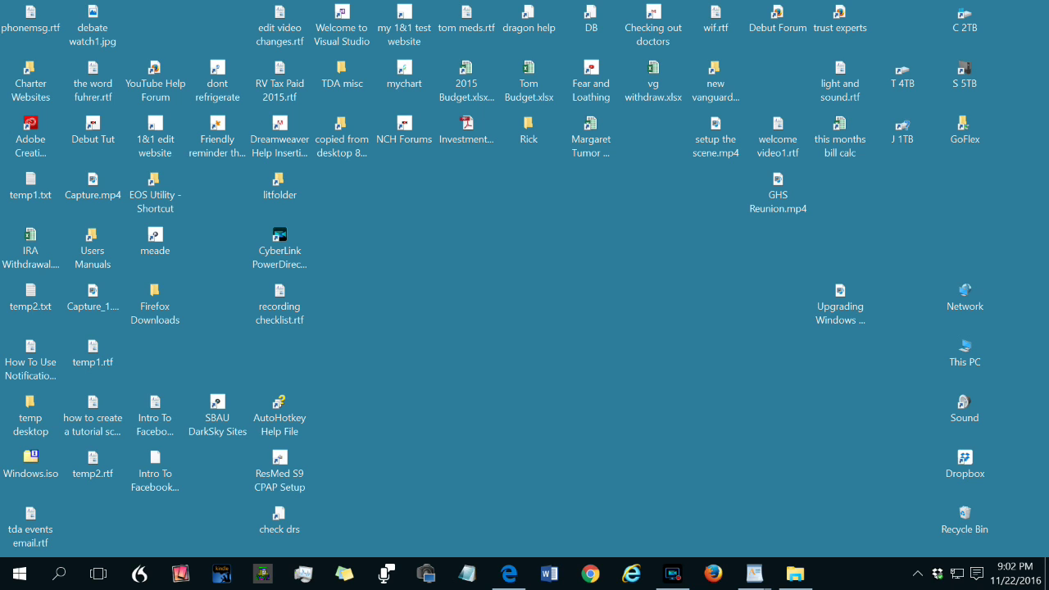
Preview all open windows in Task View with Win+Tab, then return to the icon-free desktop.
key("super+Tab")
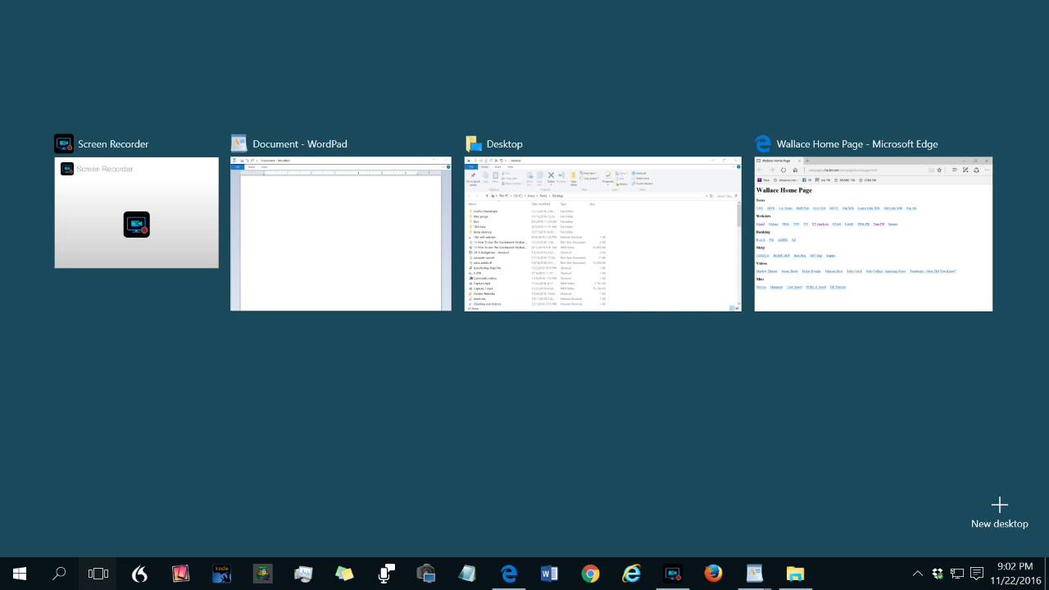
key("Escape")
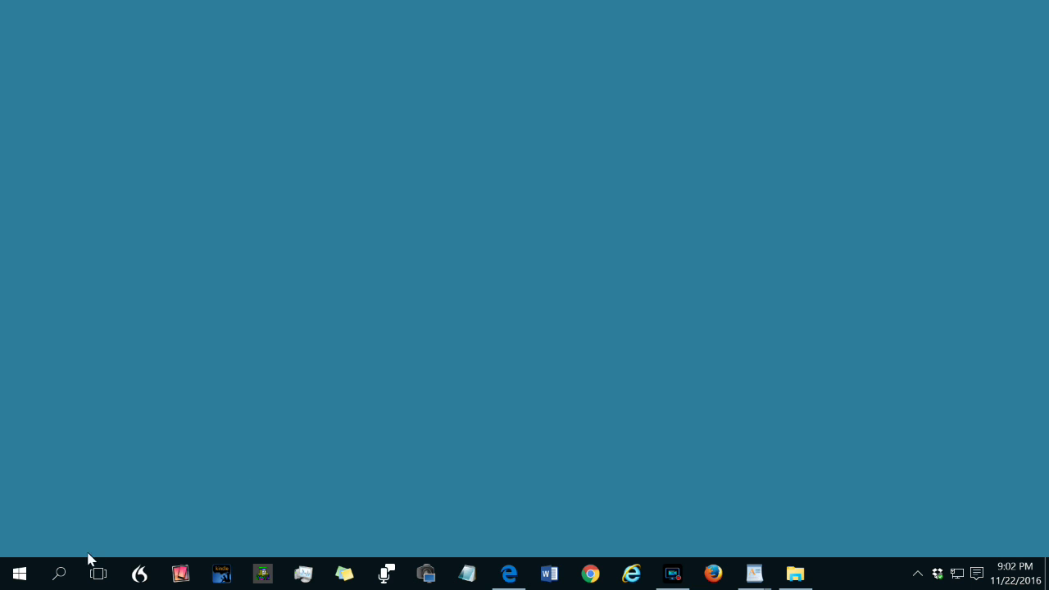
left_click(18, 573)
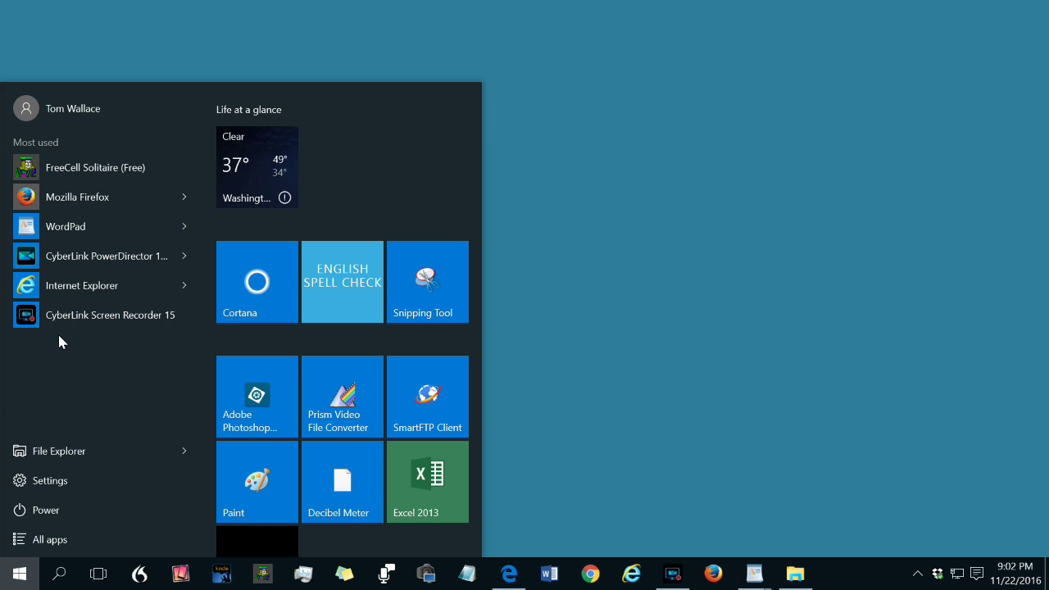
From the All apps list, pin Debut Video Capture Software to the taskbar via More > Pin to taskbar.
left_click(34, 541)
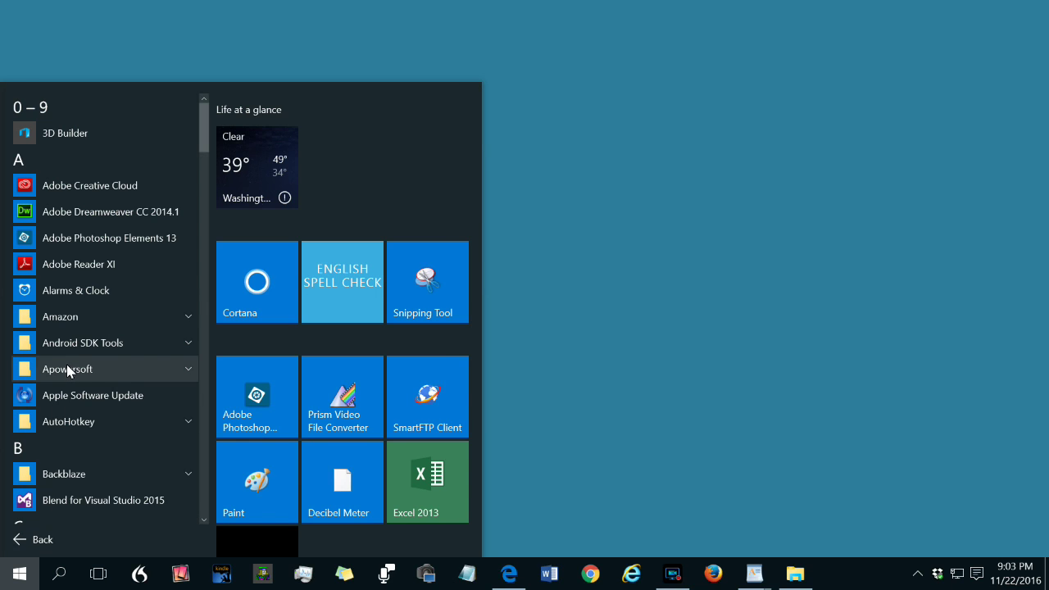
scroll(172, 283, "down", 5)
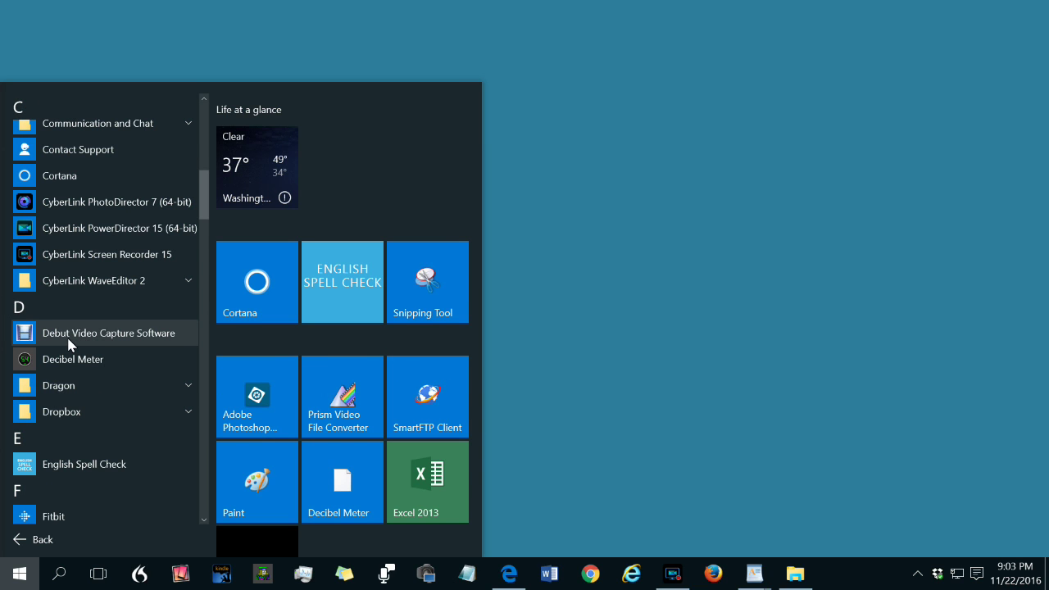
scroll(195, 216, "down", 1)
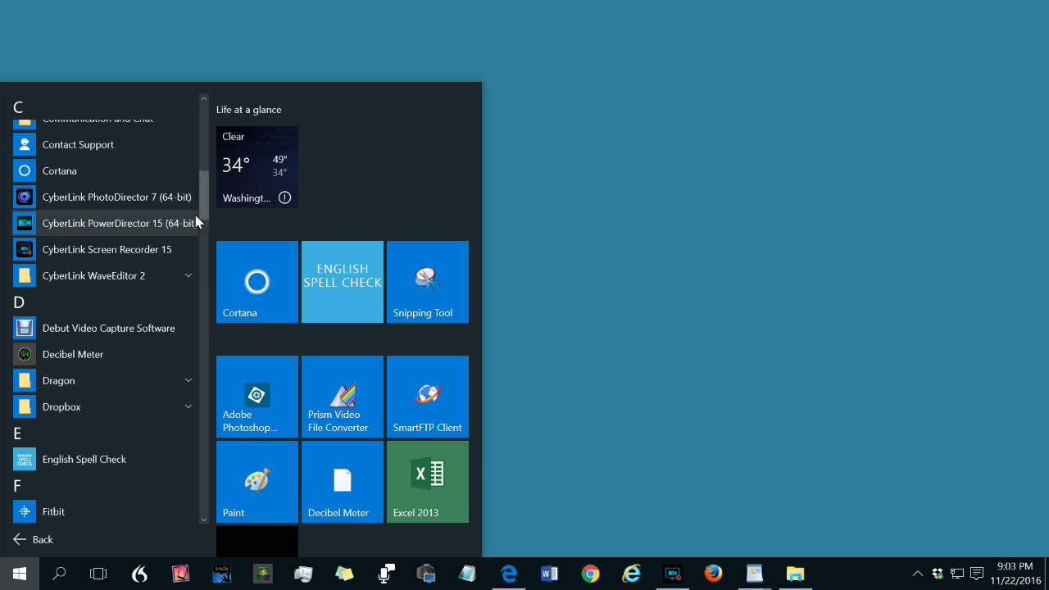
right_click(86, 334)
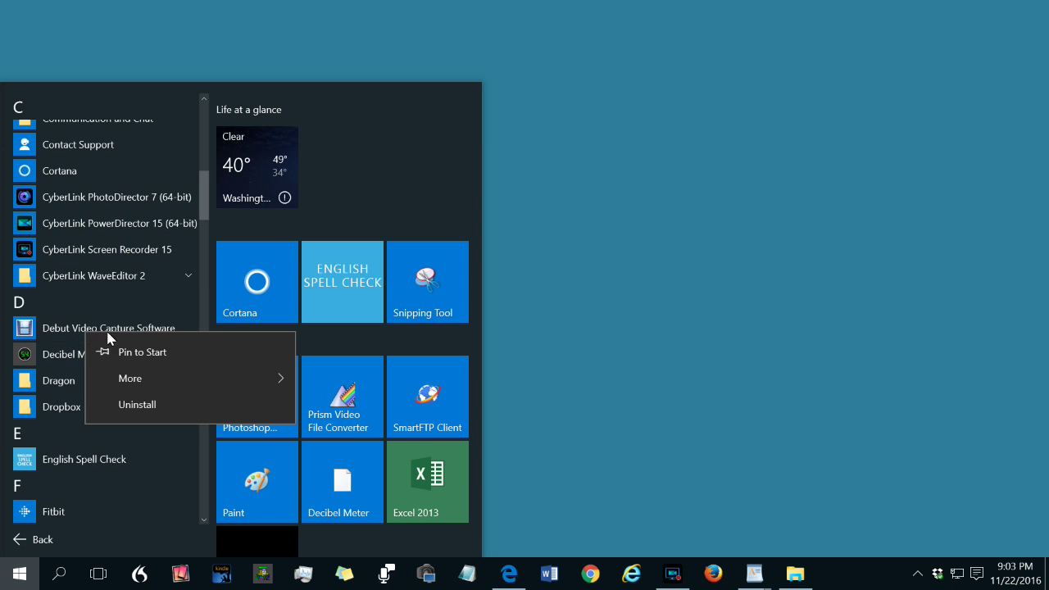
mouse_move(148, 381)
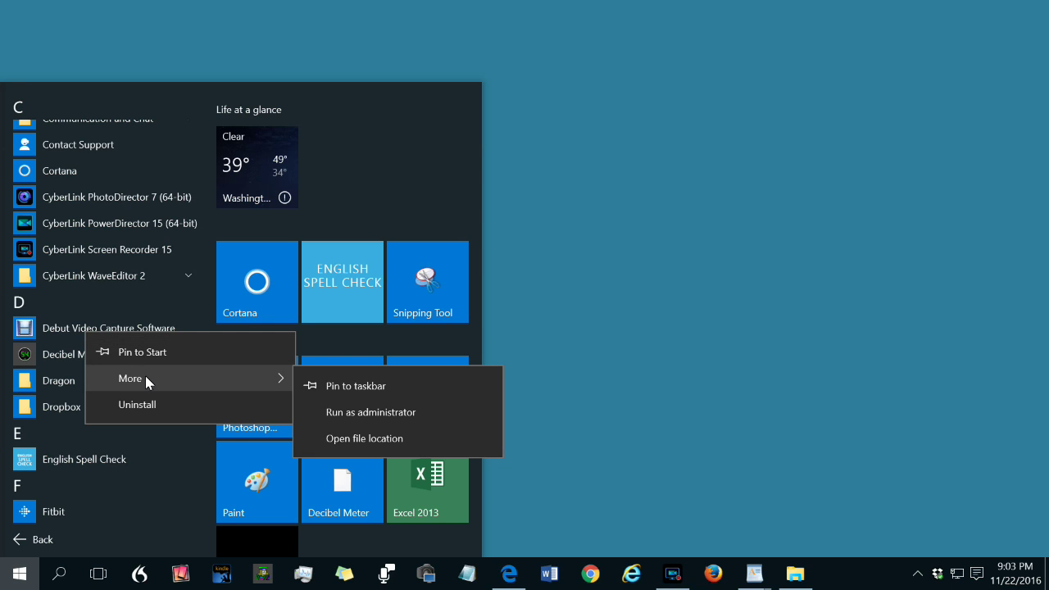
left_click(364, 389)
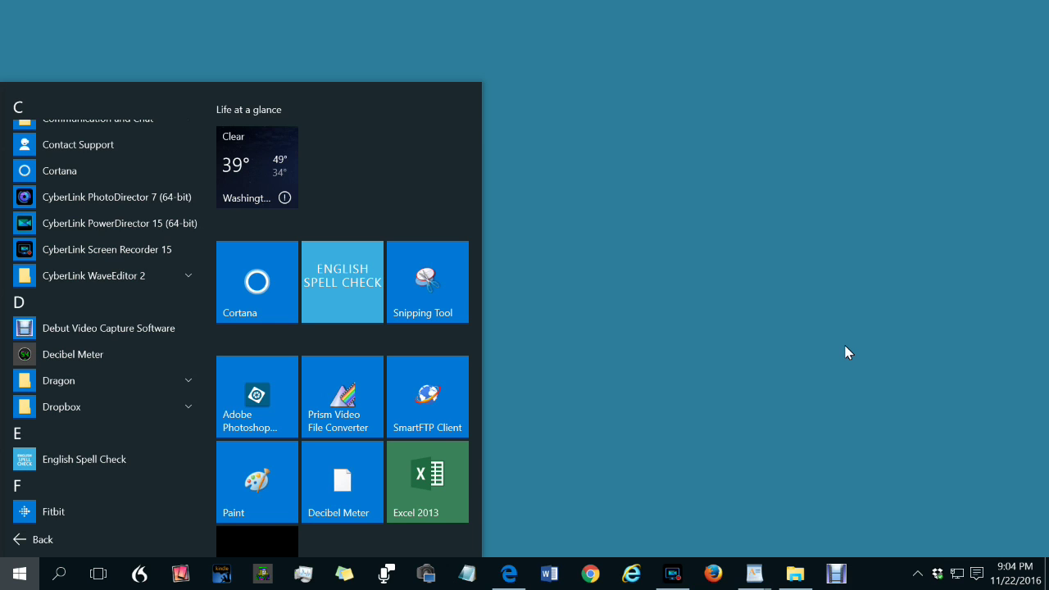
Unpin Debut from the taskbar, then re-pin it by dragging it from the All apps list.
right_click(834, 576)
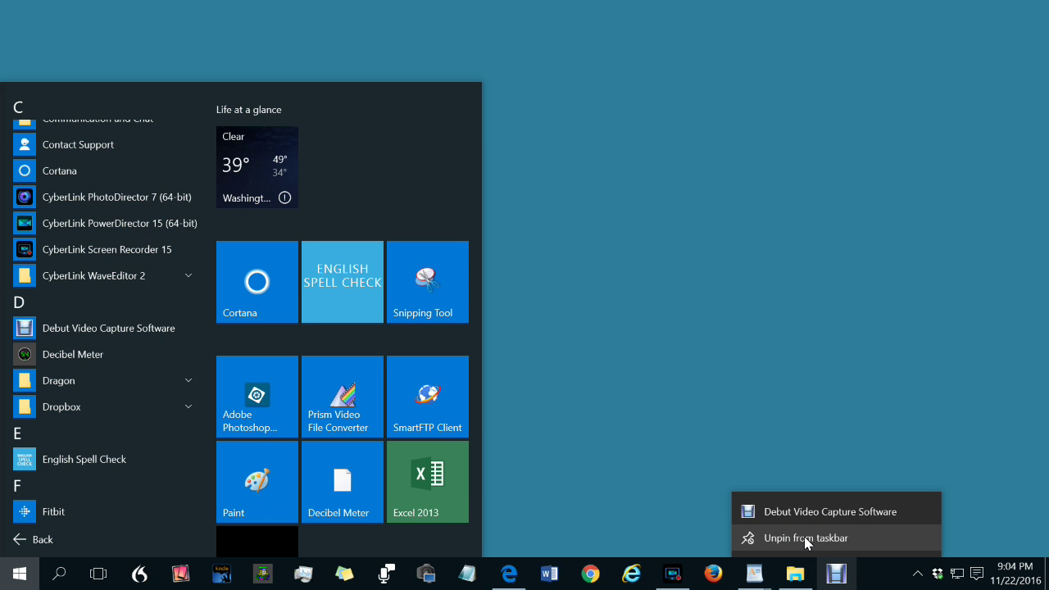
left_click(803, 536)
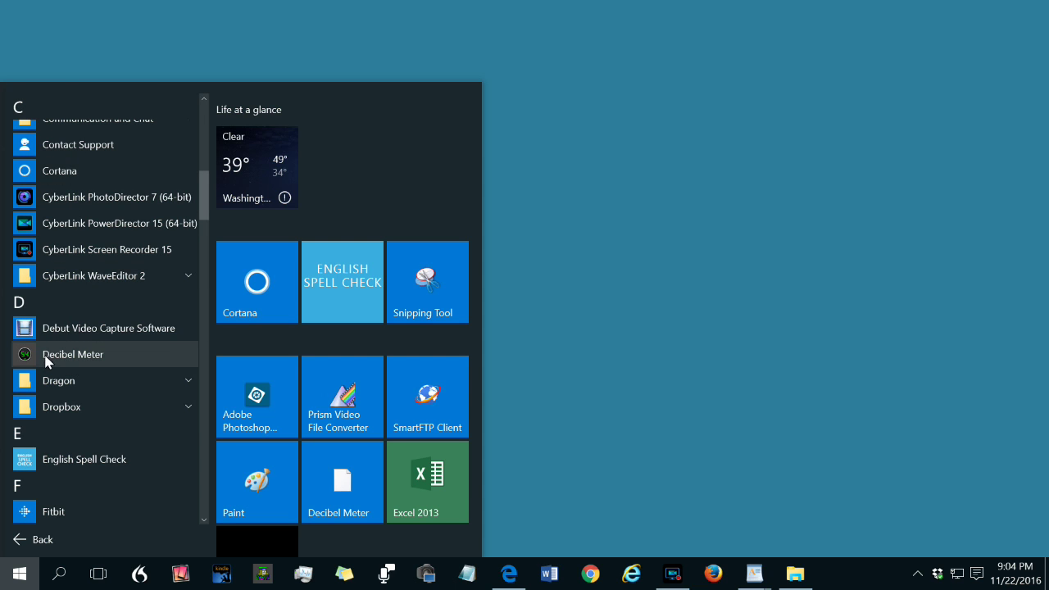
left_click_drag(49, 327, 820, 581)
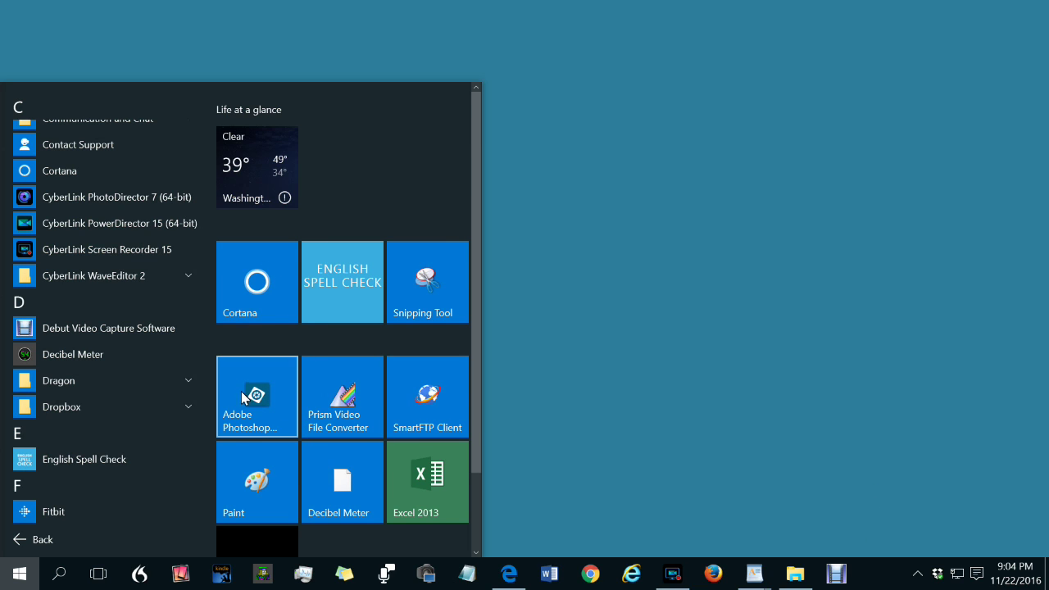
Drag Adobe Photoshop Elements 13 onto the taskbar, then unpin it and Debut and close Start.
left_click_drag(254, 397, 875, 573)
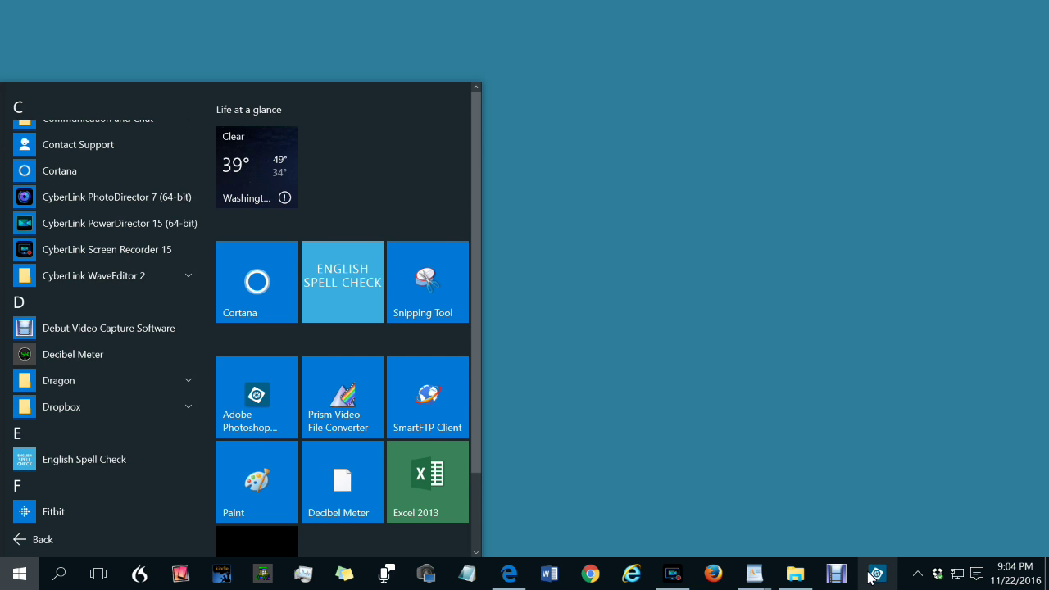
mouse_move(808, 570)
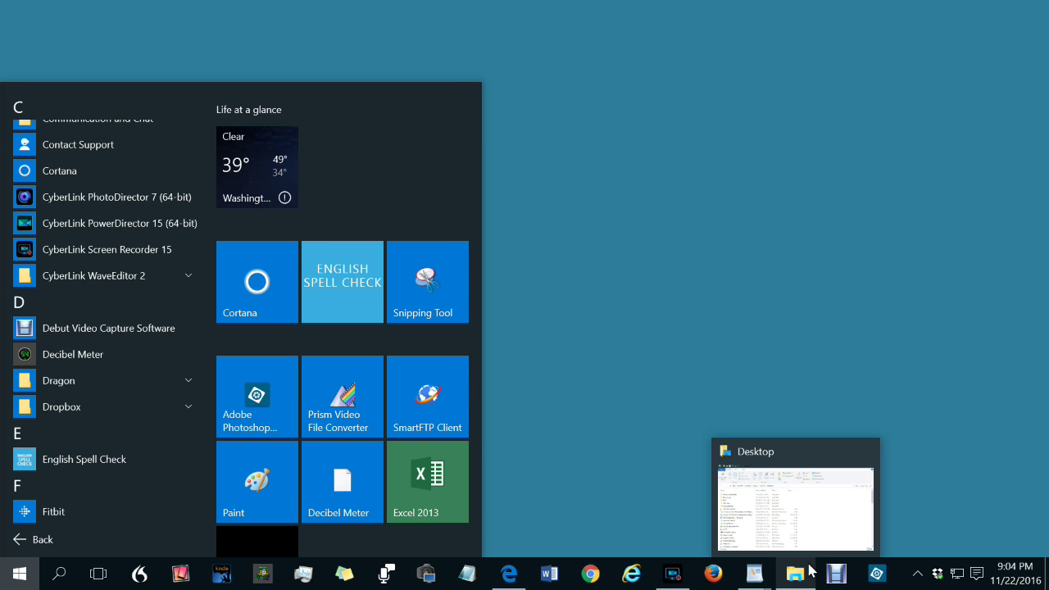
right_click(878, 575)
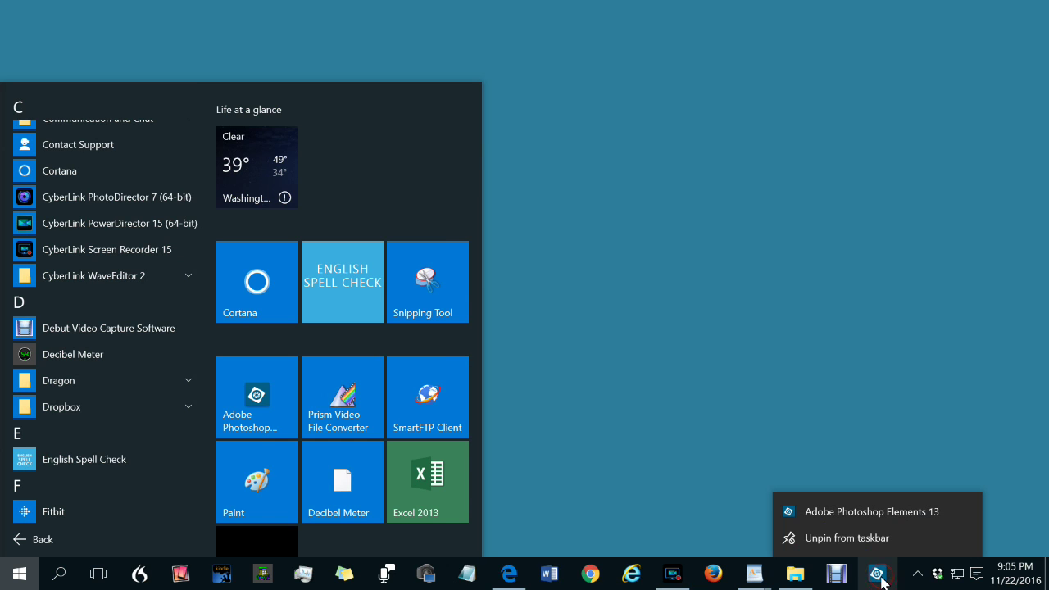
left_click(850, 541)
right_click(835, 578)
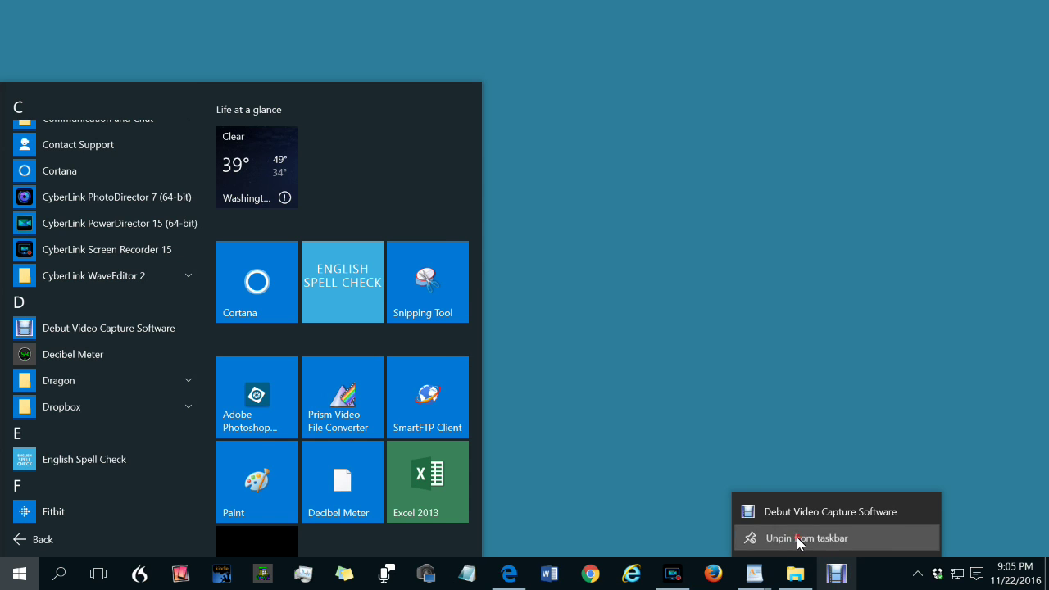
left_click(799, 535)
left_click(521, 326)
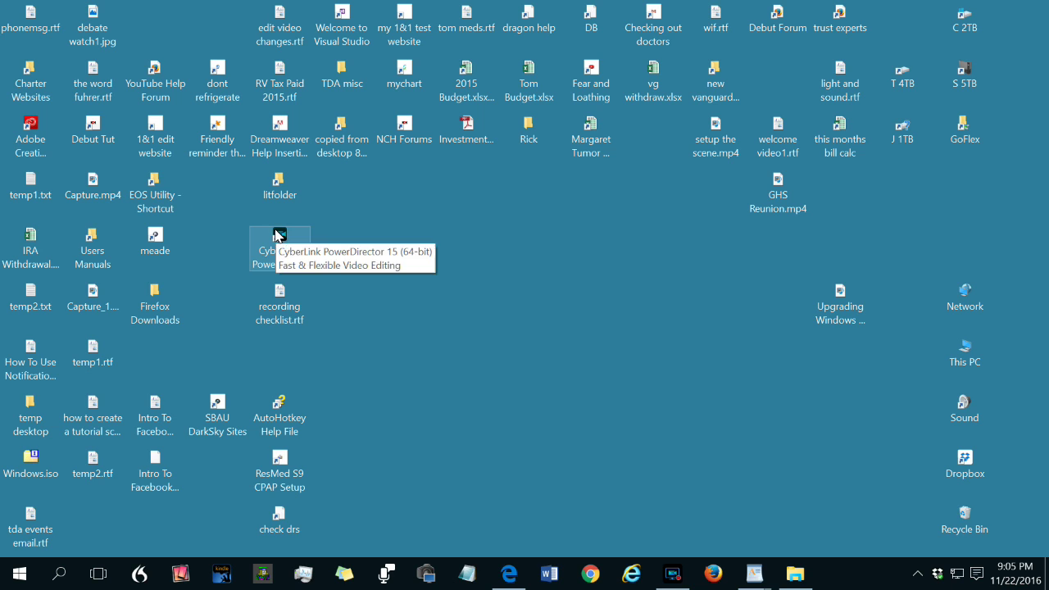
left_click_drag(291, 237, 826, 573)
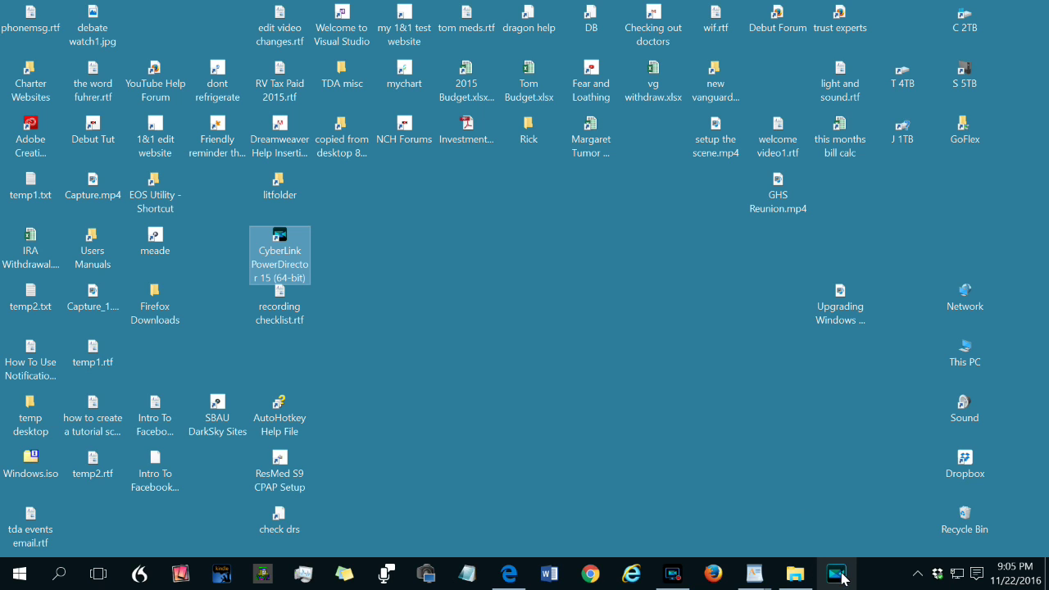
right_click(844, 577)
left_click(807, 539)
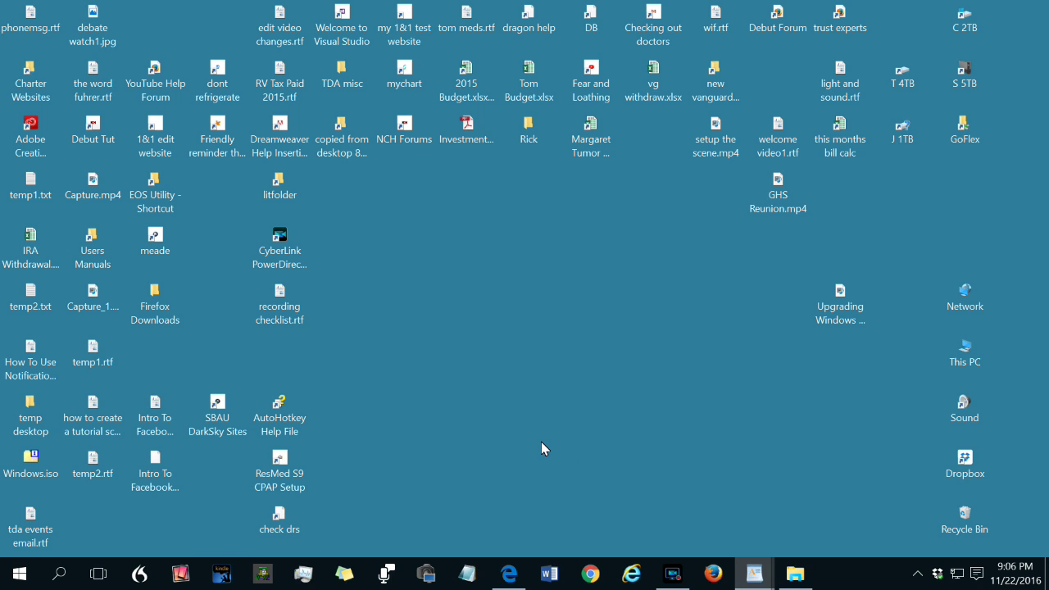
Show and hide the two WordPad window thumbnails, then open the taskbar's right-click menu.
mouse_move(748, 576)
left_click(763, 564)
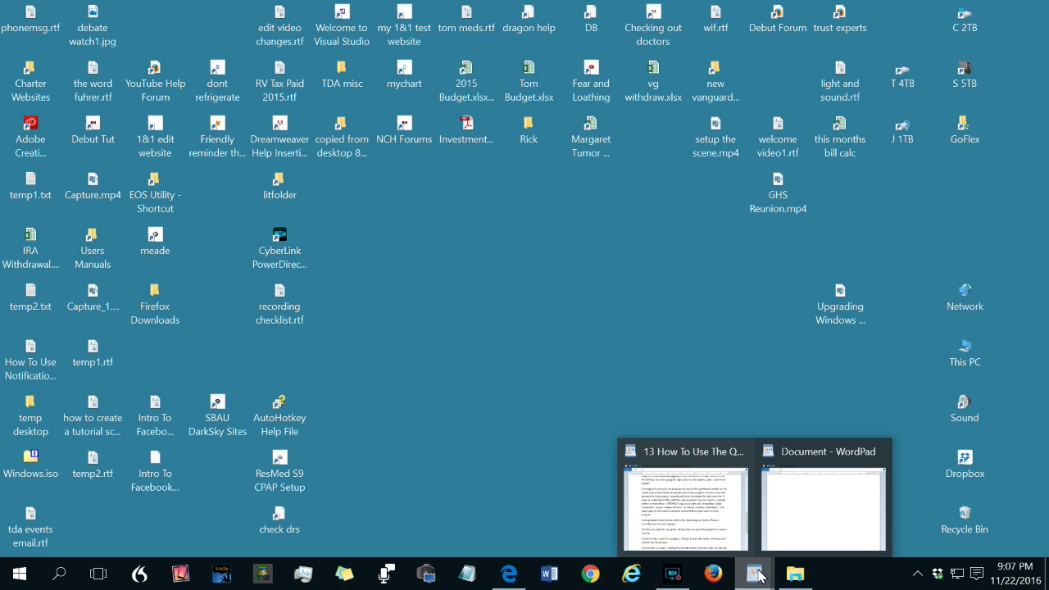
left_click(757, 567)
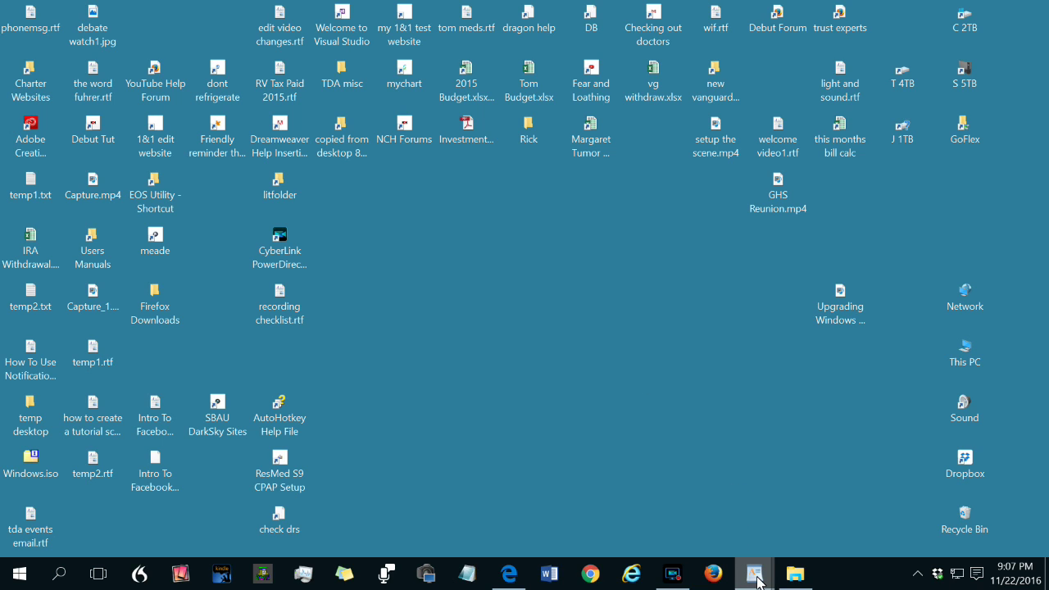
mouse_move(757, 580)
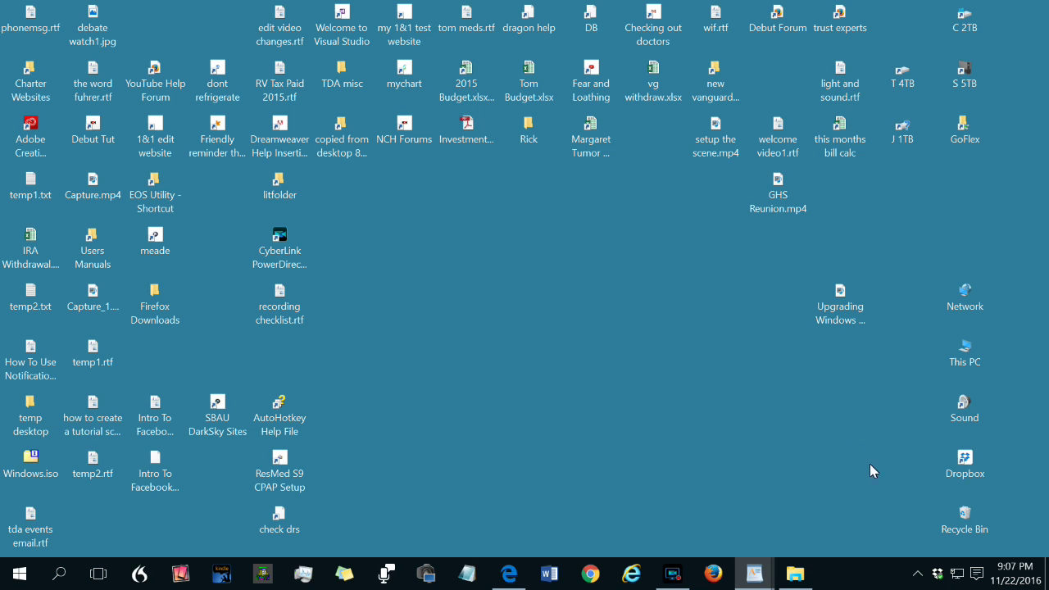
right_click(875, 576)
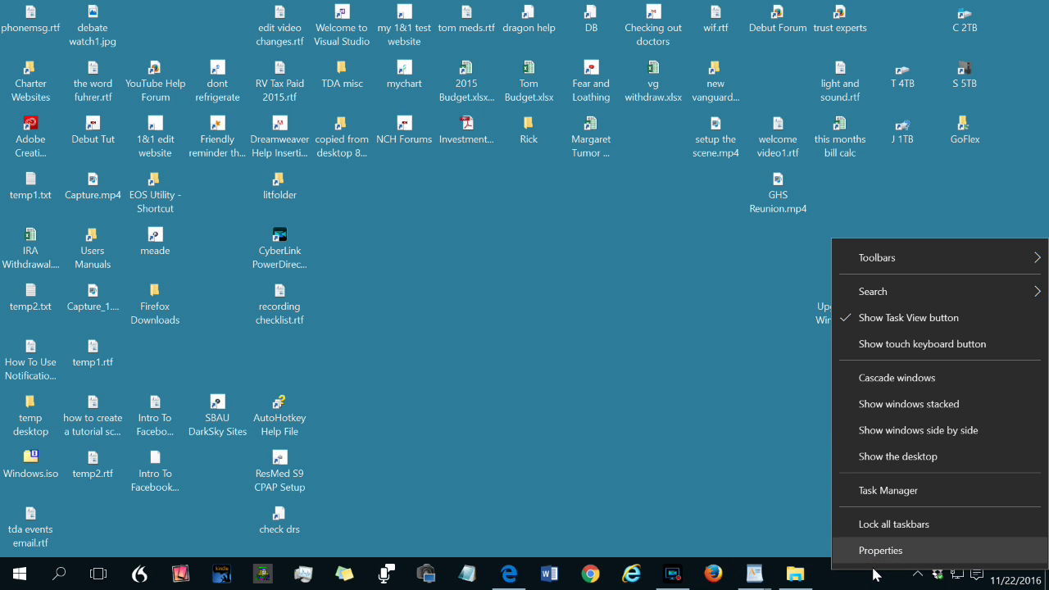
View the Always combine / Combine when full / Never combine choices in taskbar Properties, then close it unchanged.
left_click(882, 550)
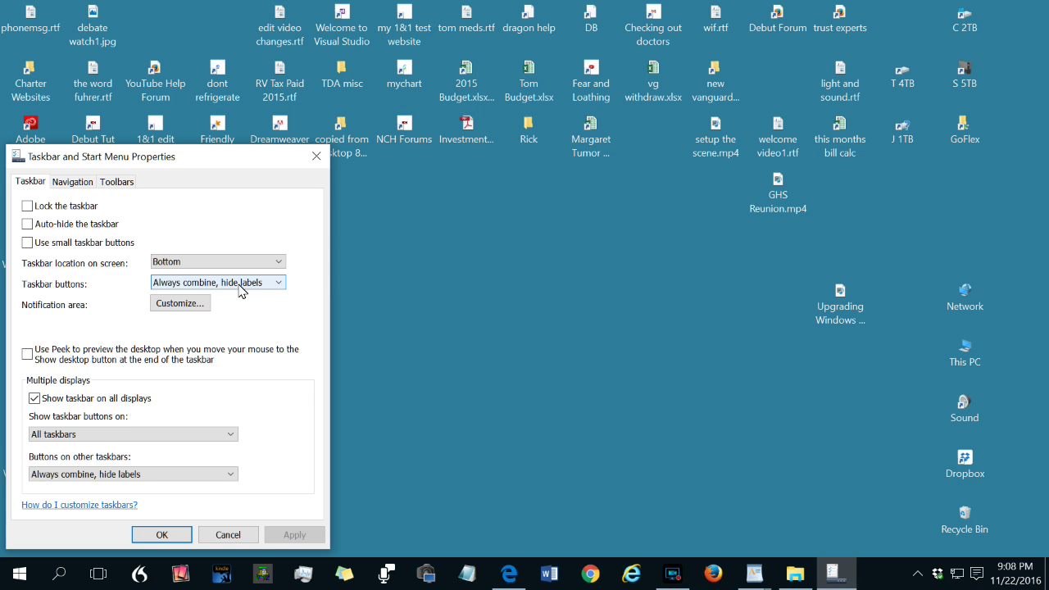
left_click(278, 284)
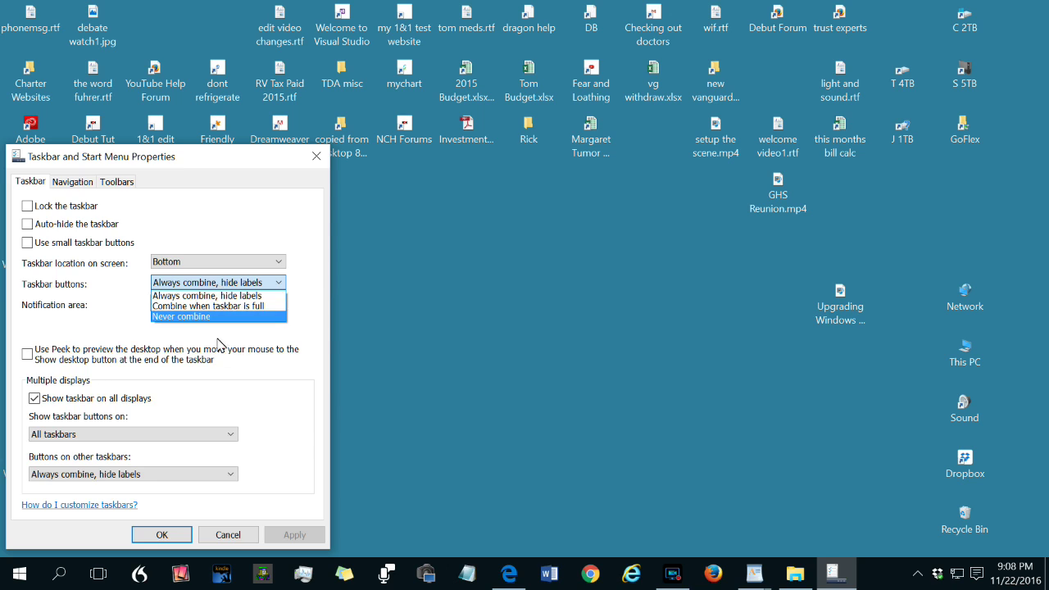
key("Escape")
key("Escape")
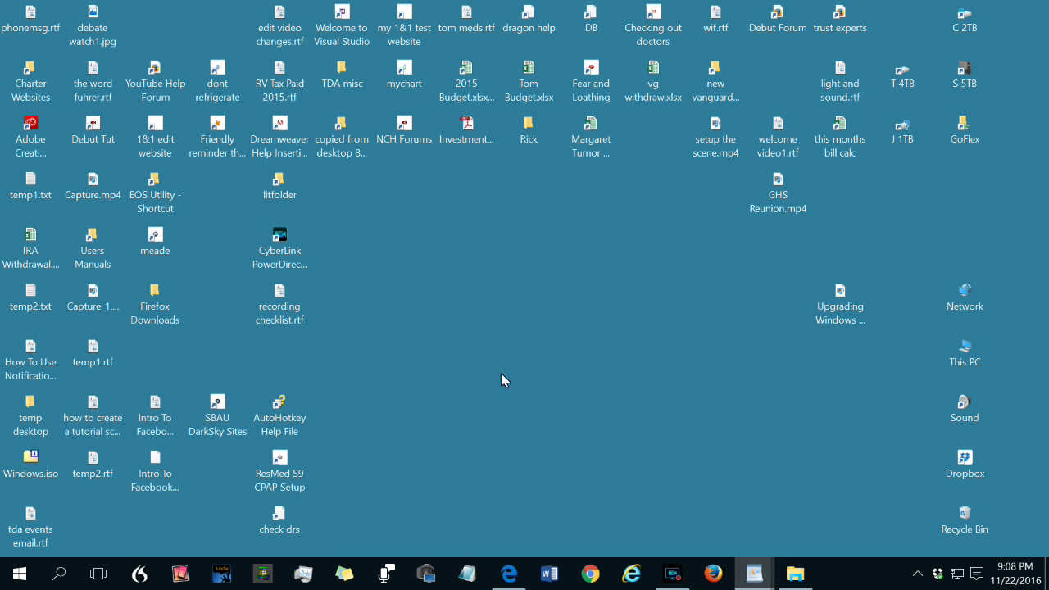
Uncheck Show desktop icons in the desktop's View context menu.
right_click(468, 287)
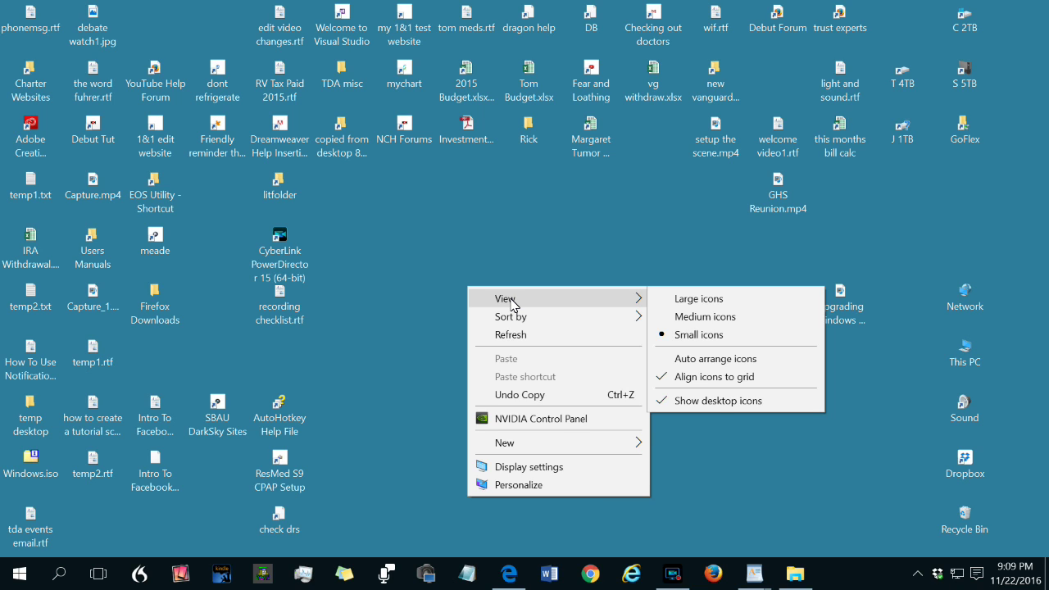
left_click(666, 402)
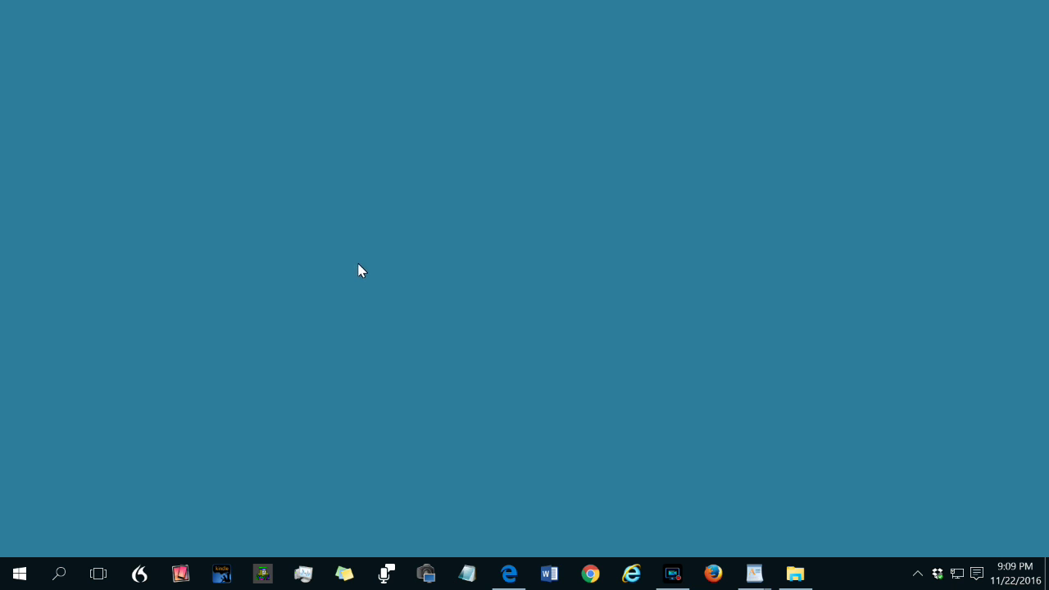
Launch Voice Recorder, restore and minimize Notepad twice, then show the two WordPad thumbnails.
left_click(384, 576)
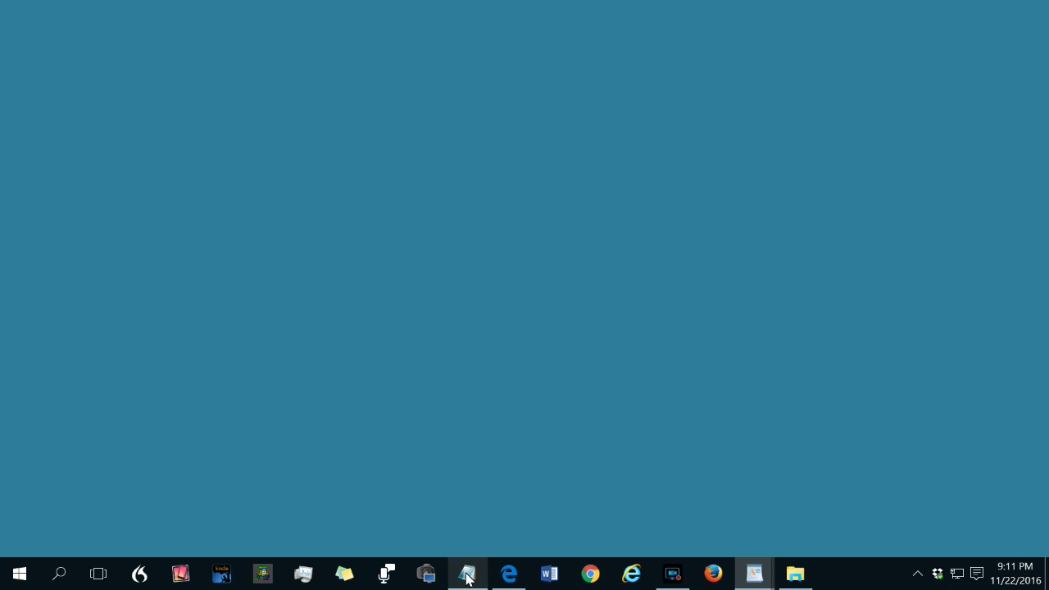
left_click(467, 576)
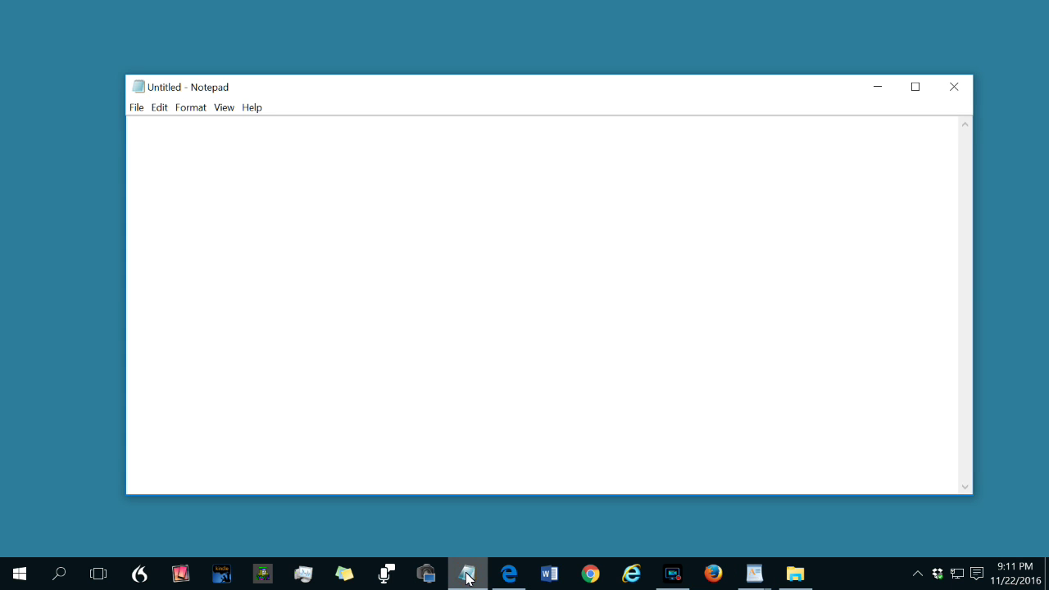
left_click(467, 576)
left_click(467, 576)
left_click(467, 576)
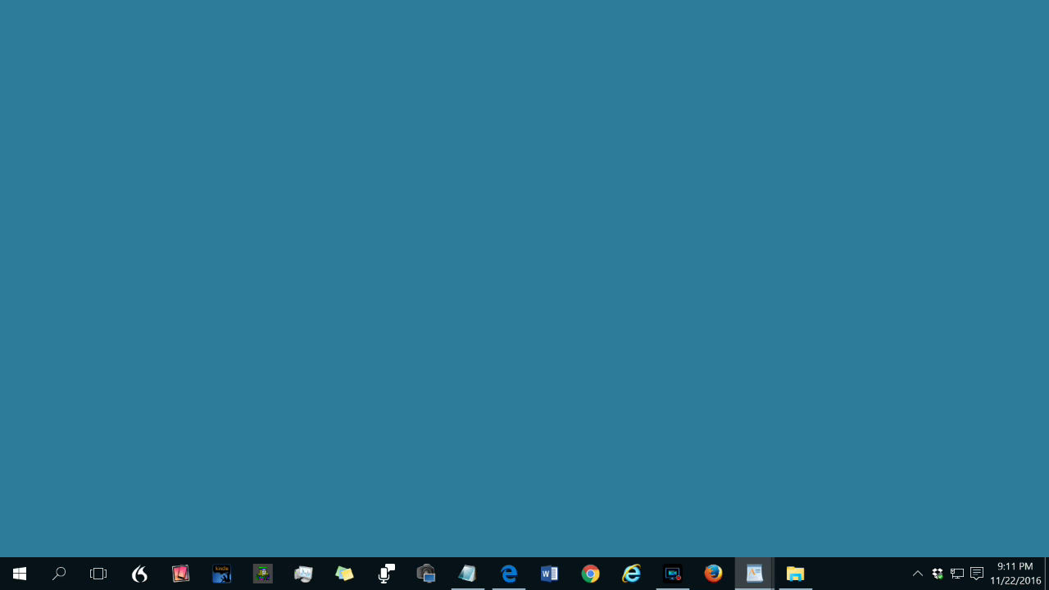
left_click(754, 576)
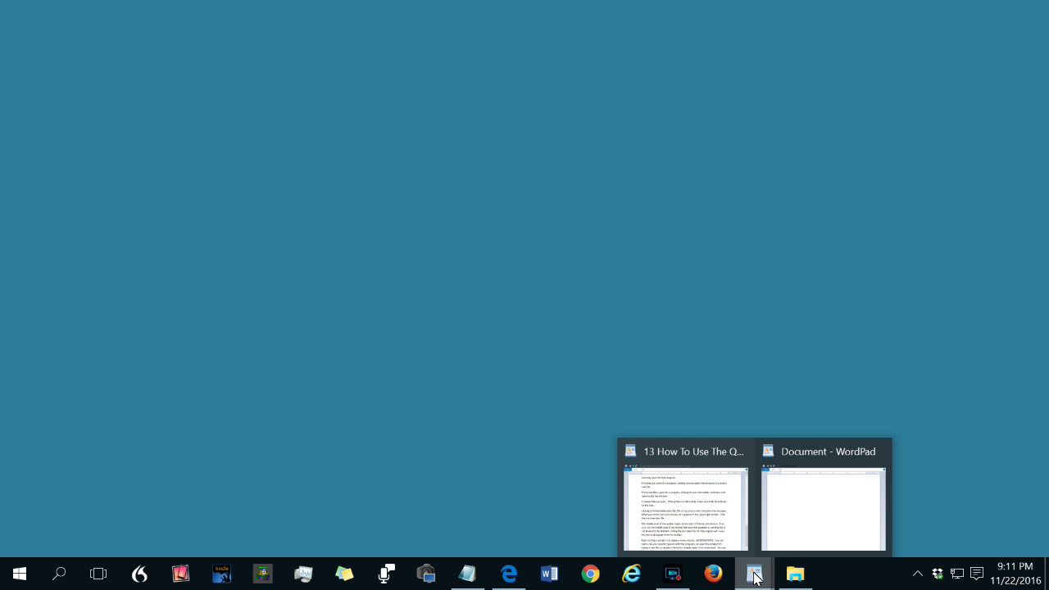
Bring the blank Document WordPad window forward, then return the Quicklaunch tutorial notes window to front.
left_click(755, 577)
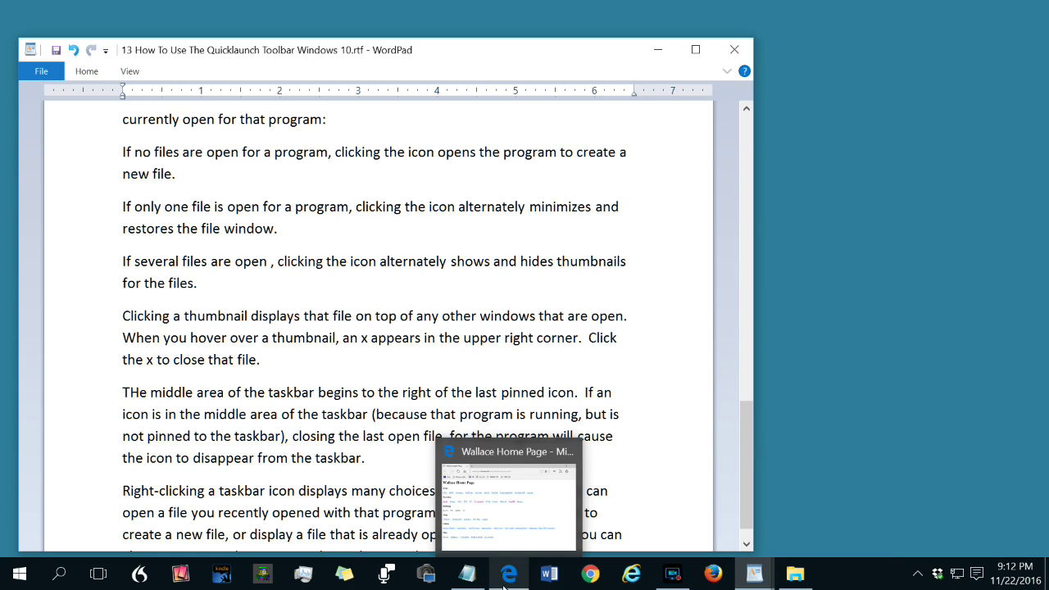
mouse_move(755, 578)
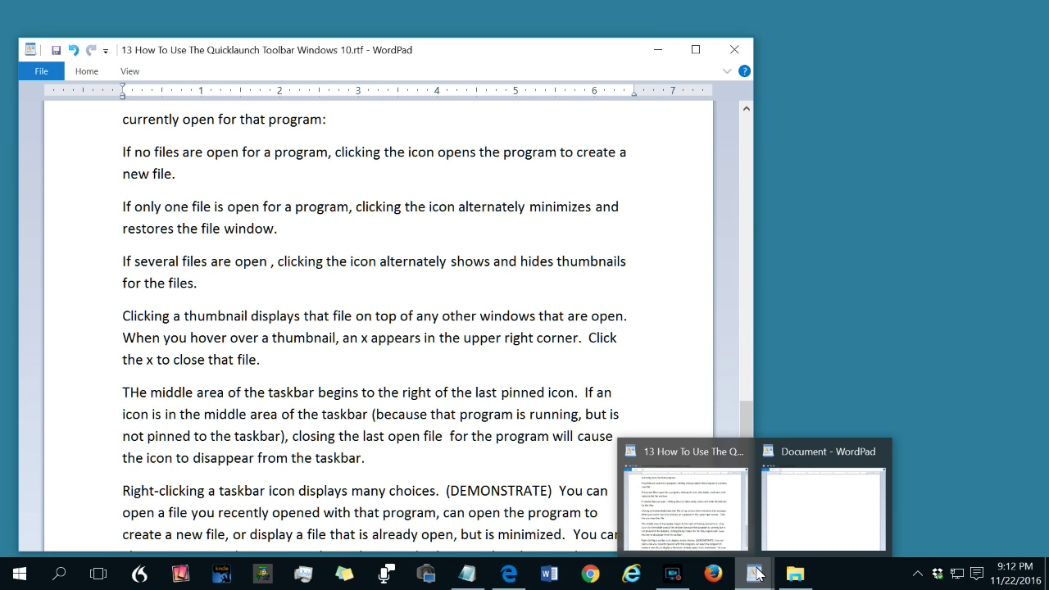
mouse_move(672, 500)
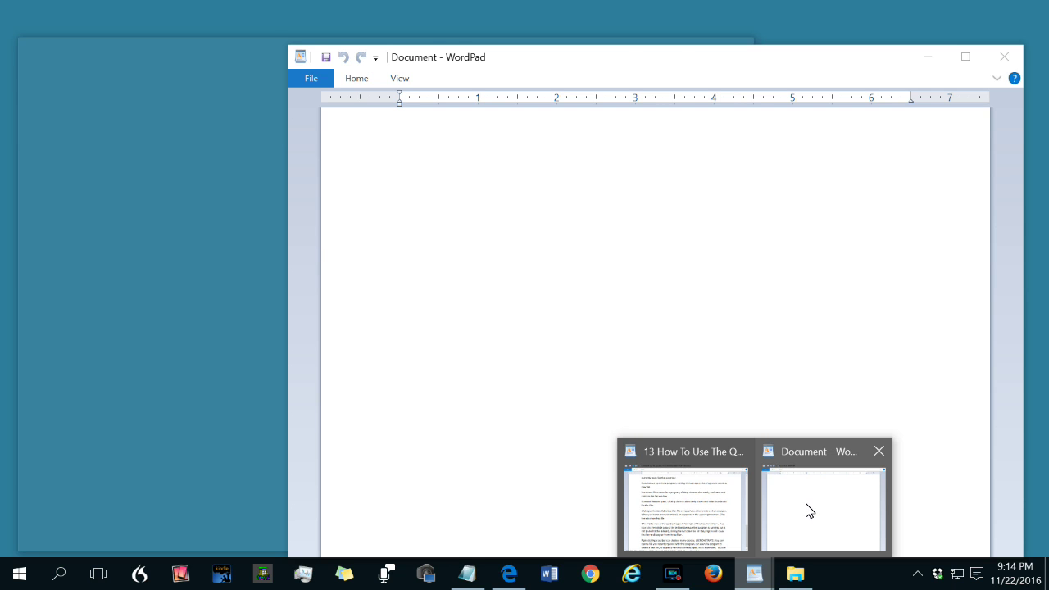
mouse_move(696, 512)
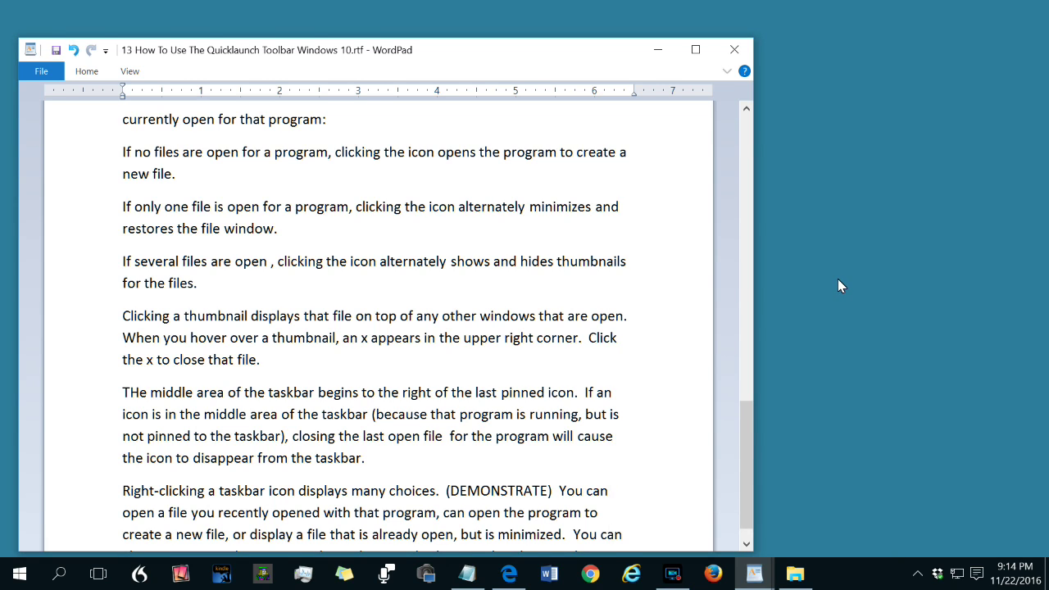
mouse_move(826, 504)
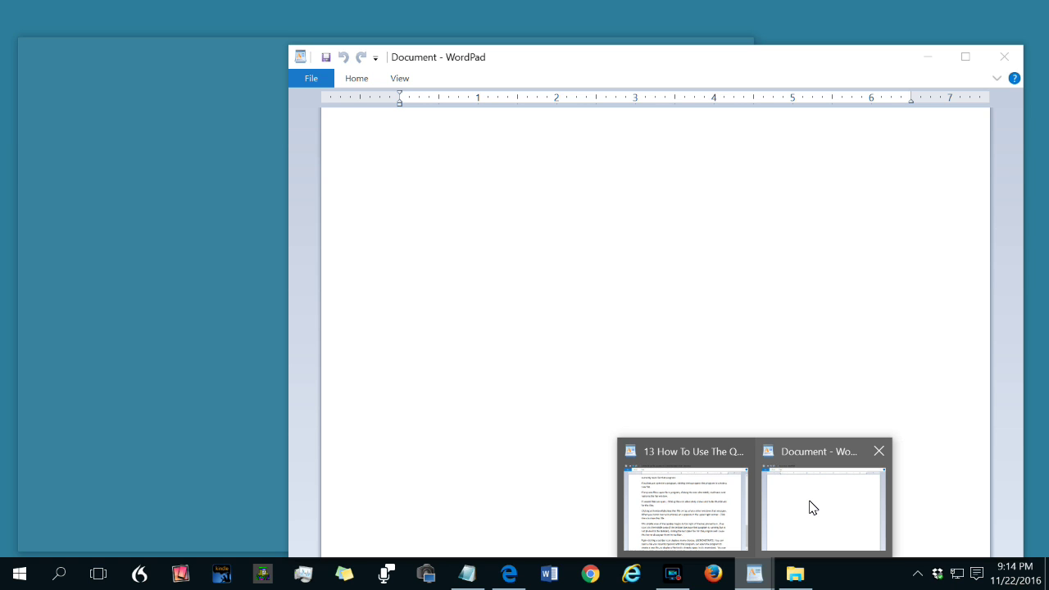
left_click(809, 507)
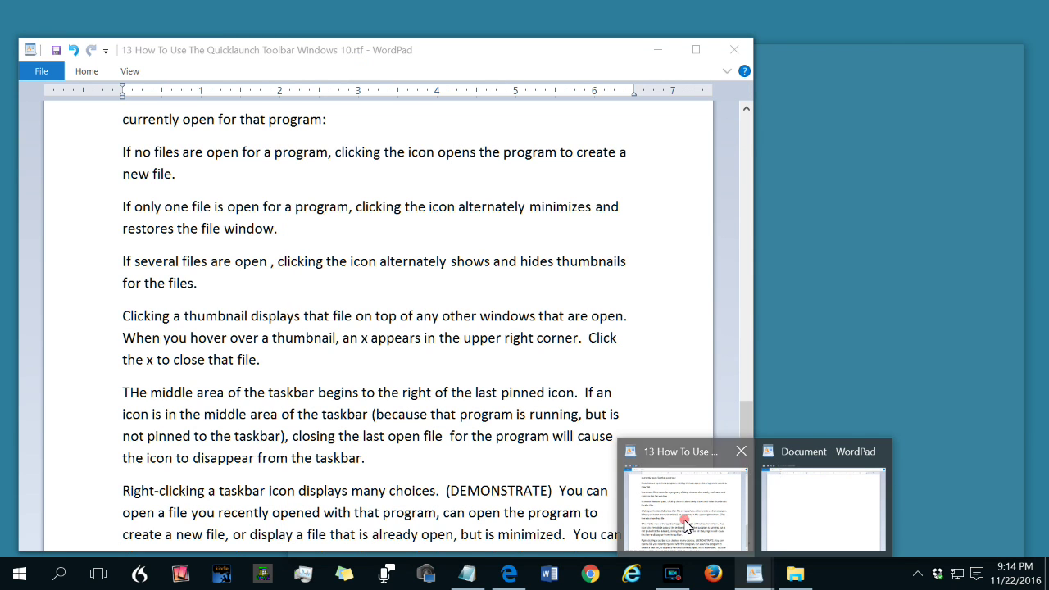
left_click(687, 527)
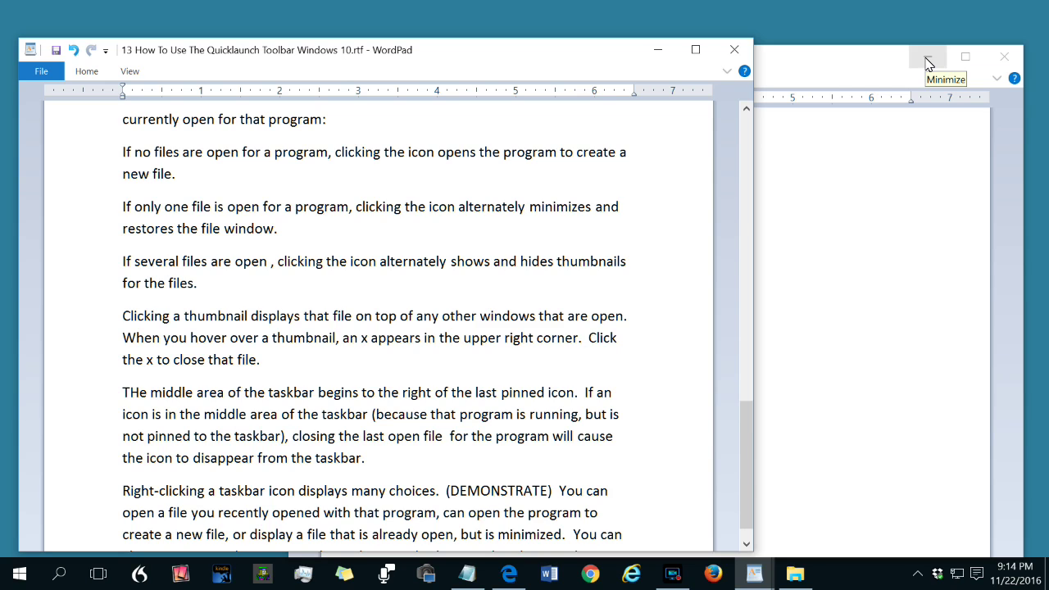
Close the untitled 'Document - WordPad' window from its taskbar thumbnail preview.
left_click(755, 576)
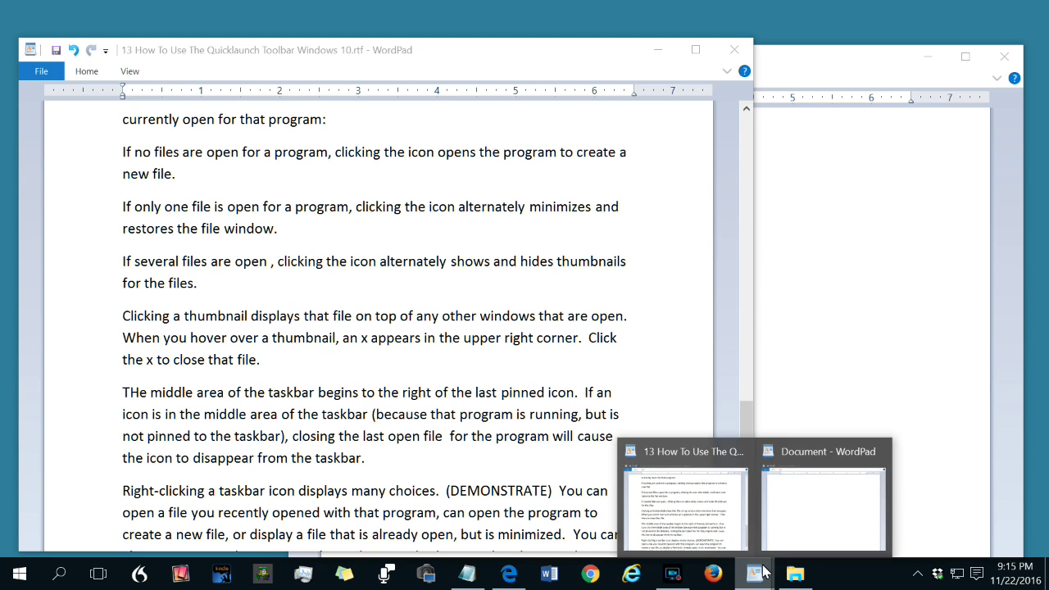
mouse_move(786, 529)
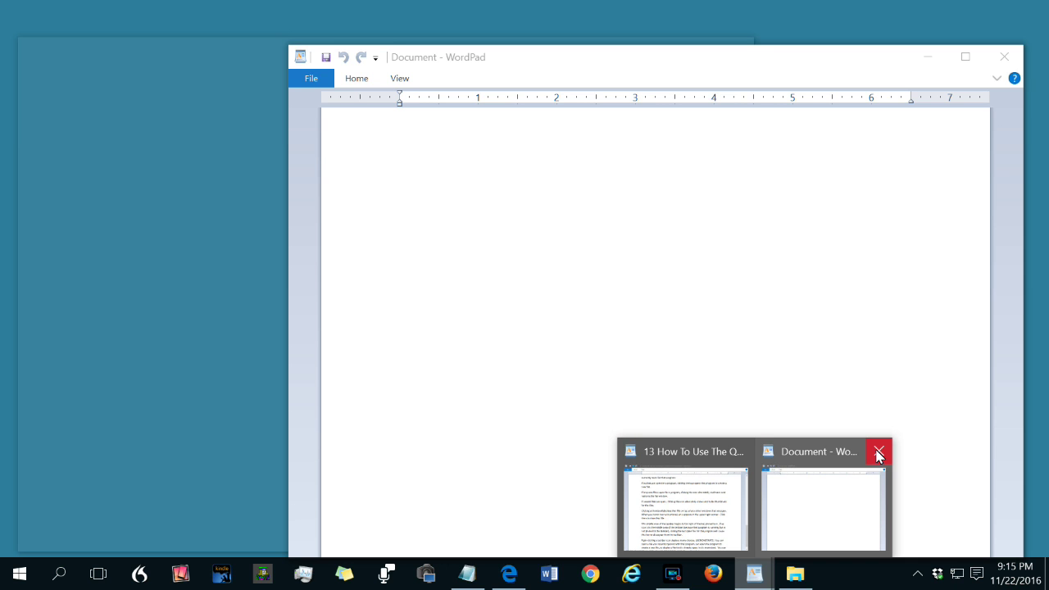
left_click(878, 452)
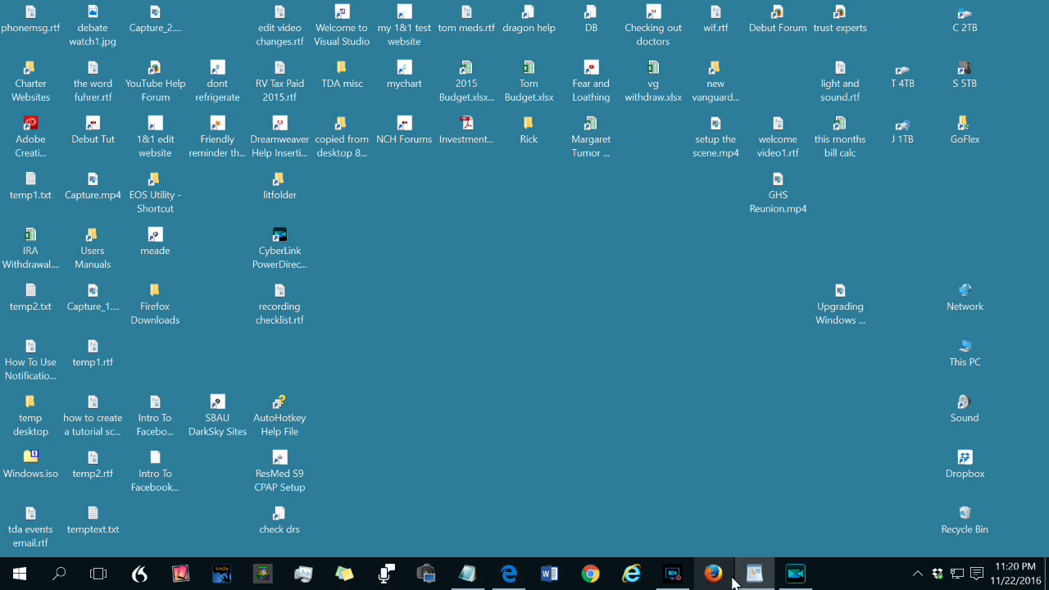
Open the Rick folder from the desktop.
mouse_move(742, 584)
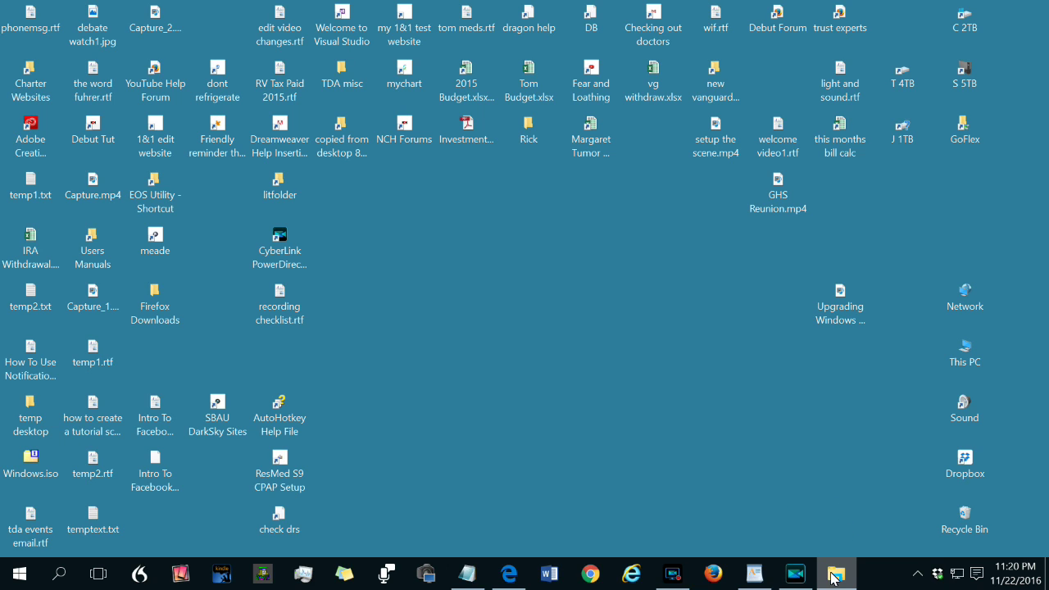
mouse_move(831, 574)
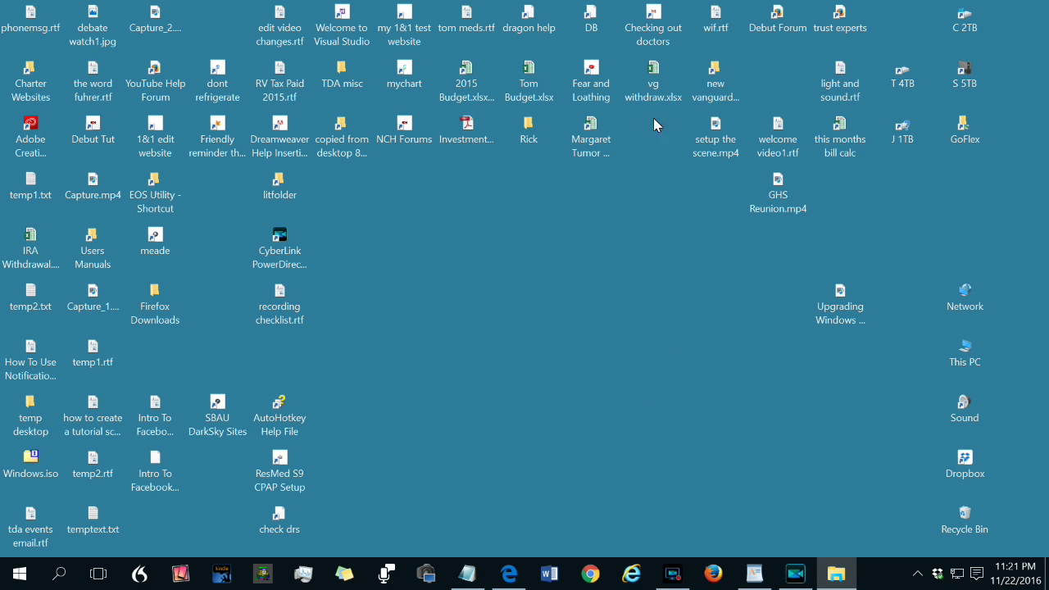
double_click(528, 124)
Close the Firefox Downloads and Rick File Explorer windows from their thumbnail previews.
mouse_move(842, 582)
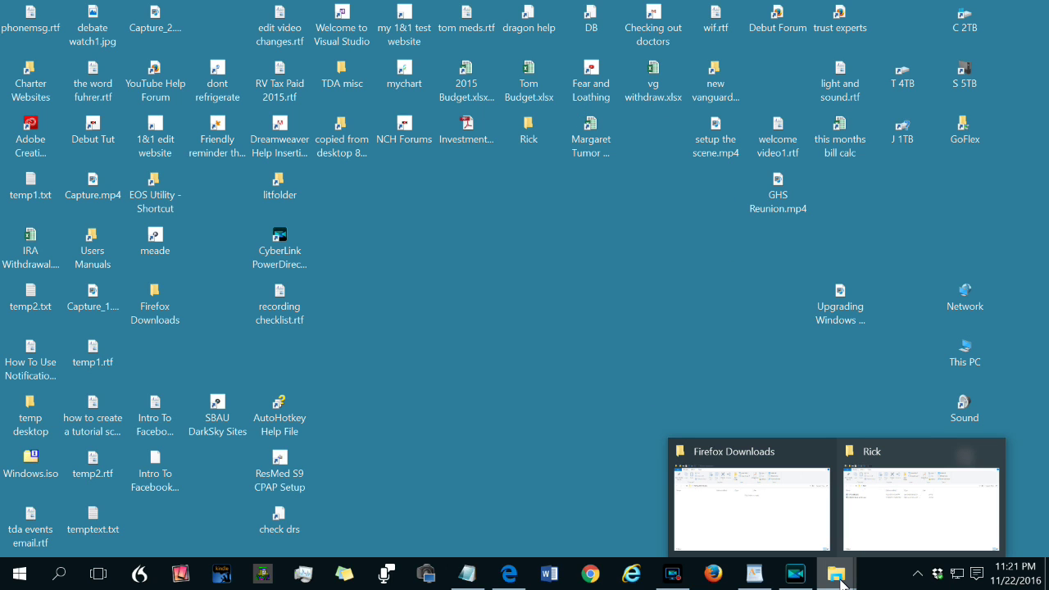
left_click(821, 451)
left_click(908, 453)
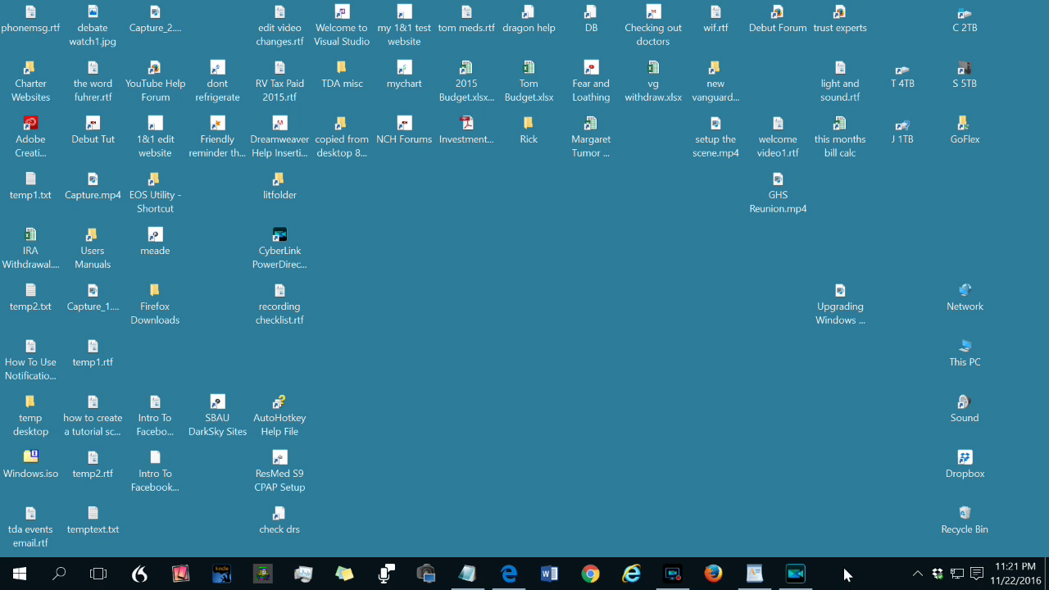
mouse_move(693, 582)
mouse_move(797, 578)
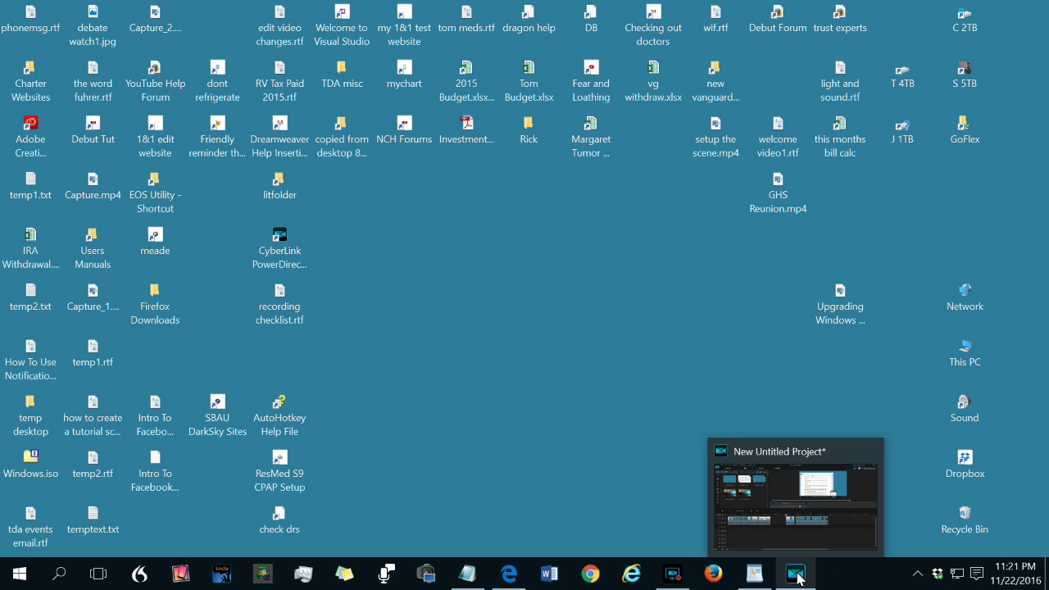
Launch the Snipping Tool from the Start menu tiles, then close its window.
left_click(16, 579)
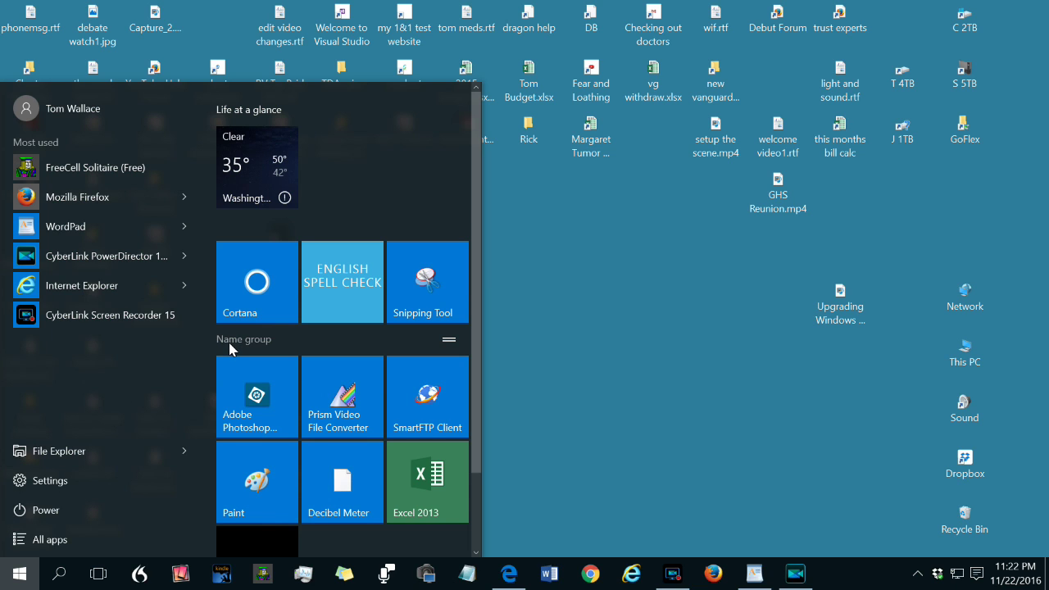
left_click(430, 277)
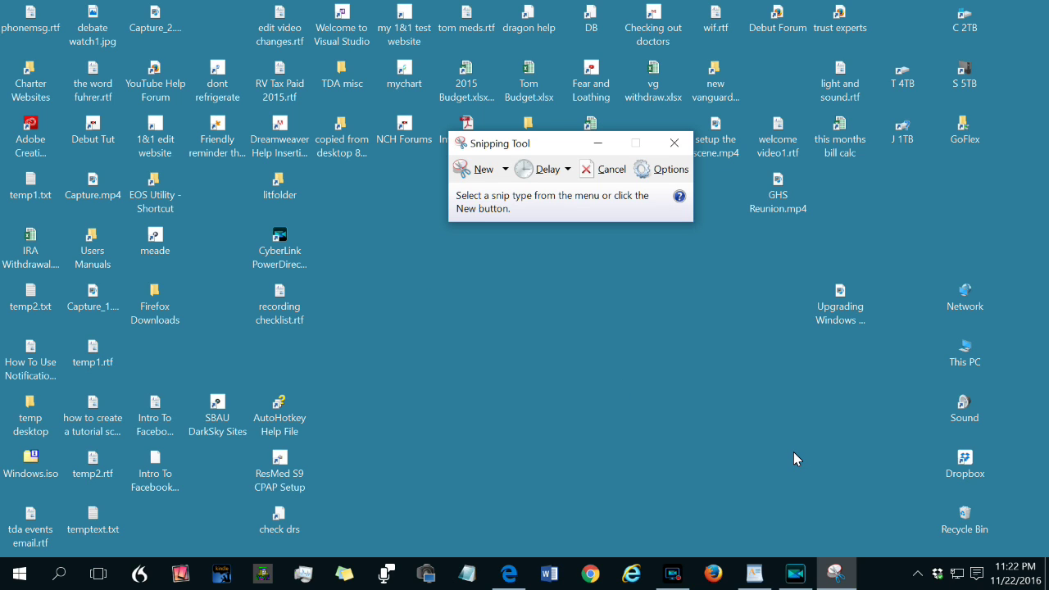
mouse_move(833, 584)
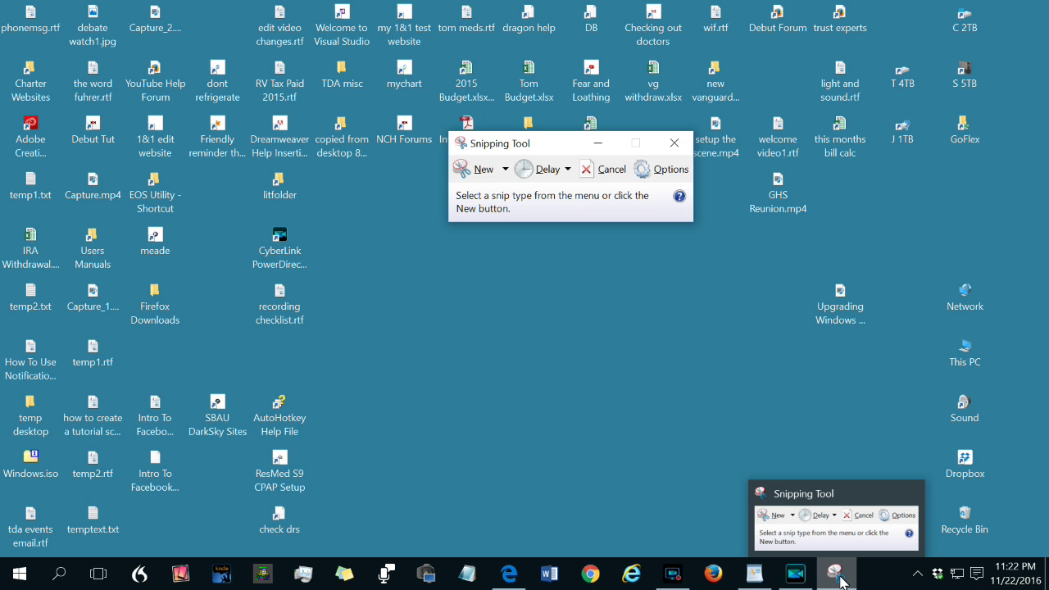
left_click(673, 144)
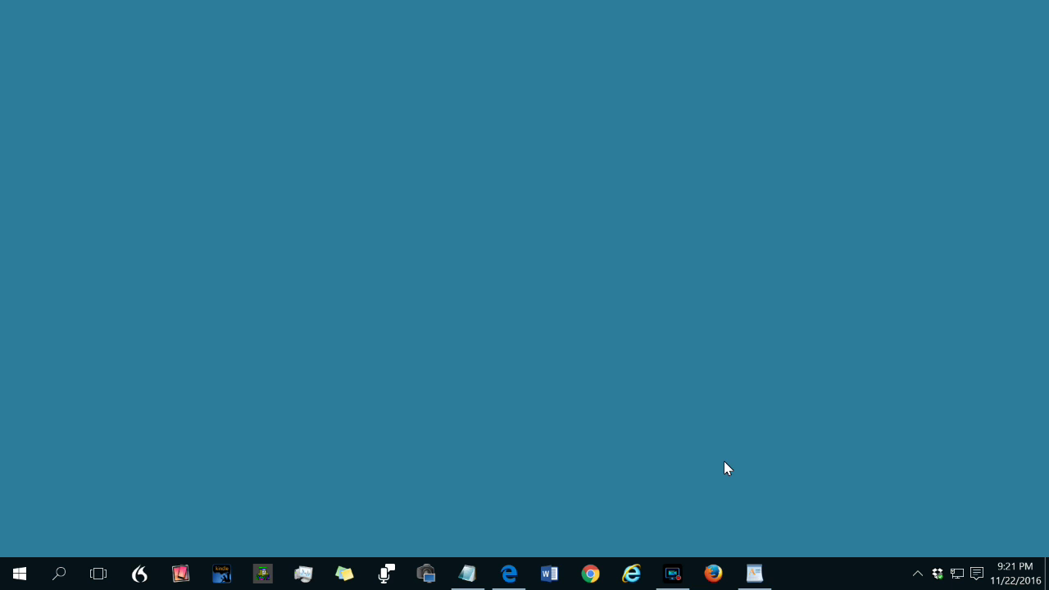
Display WordPad's jump list, compare it with Microsoft Edge's, then show WordPad's again.
right_click(746, 573)
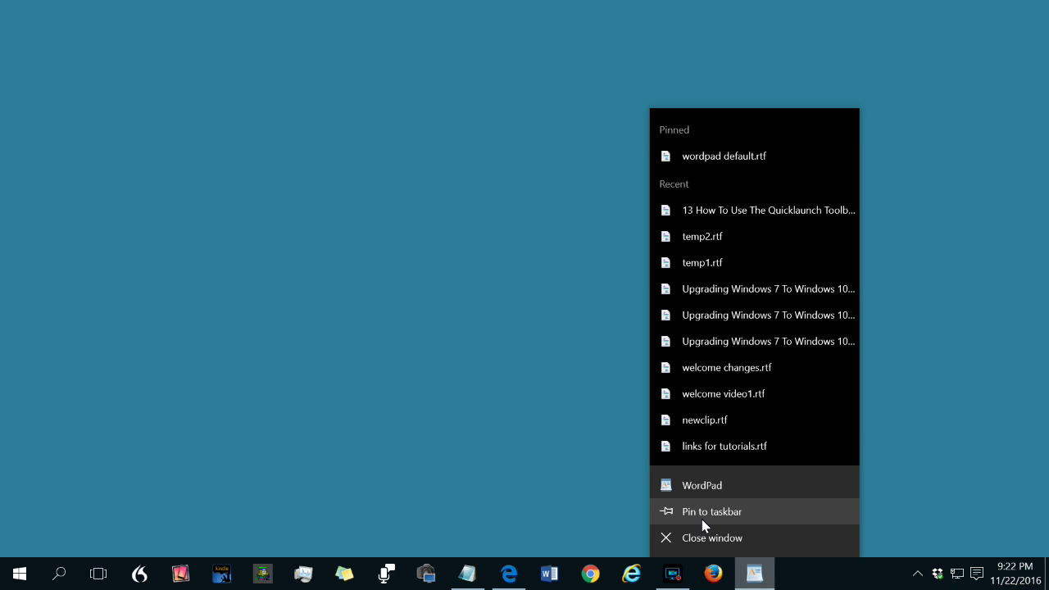
mouse_move(509, 573)
right_click(509, 572)
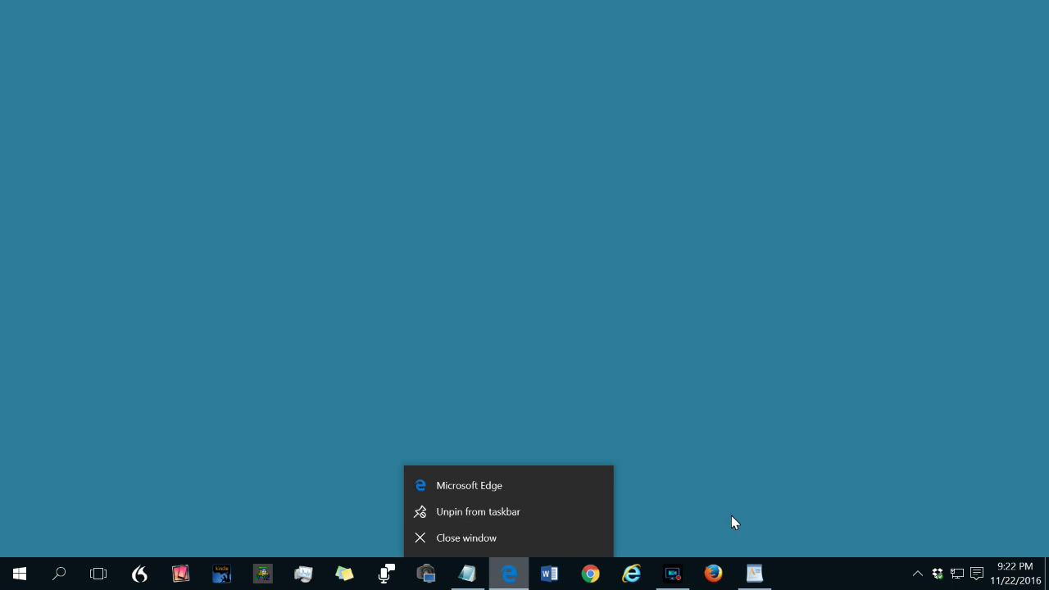
left_click(756, 577)
mouse_move(759, 579)
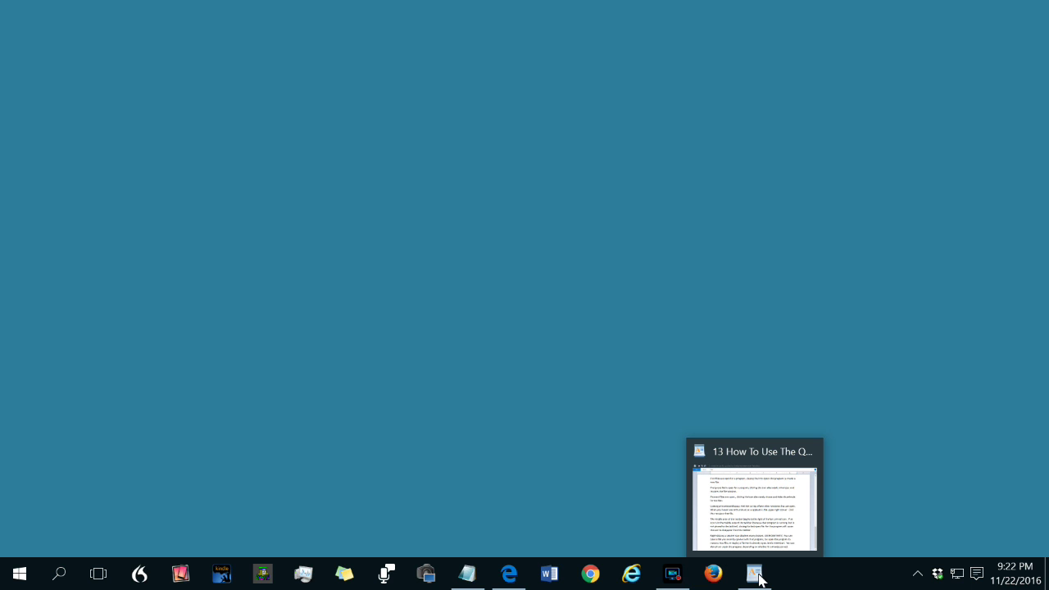
right_click(759, 578)
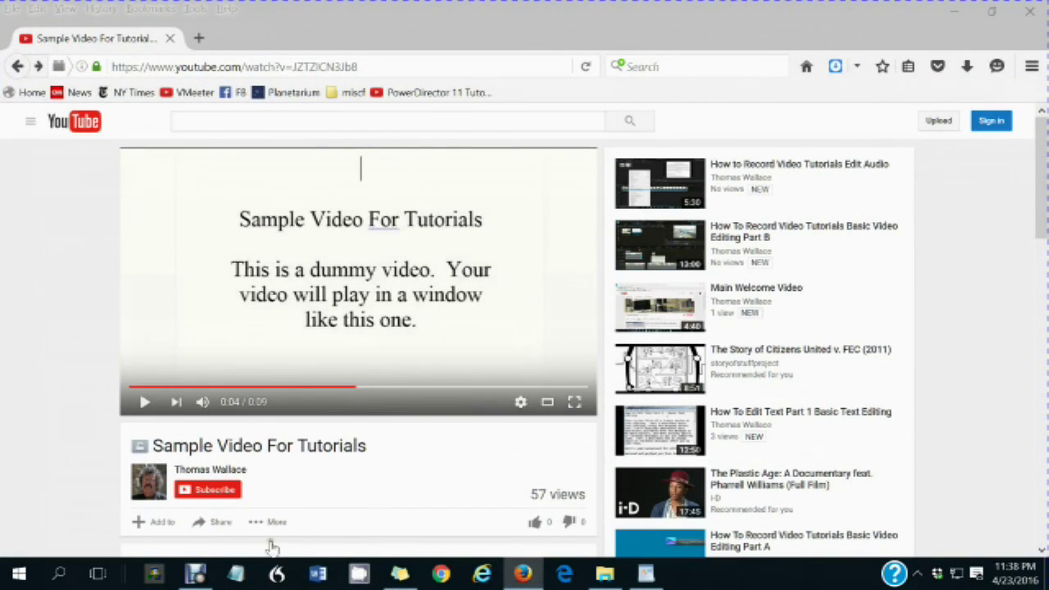
Go to the uploader's channel page via the avatar beneath the sample video.
mouse_move(220, 475)
mouse_move(144, 484)
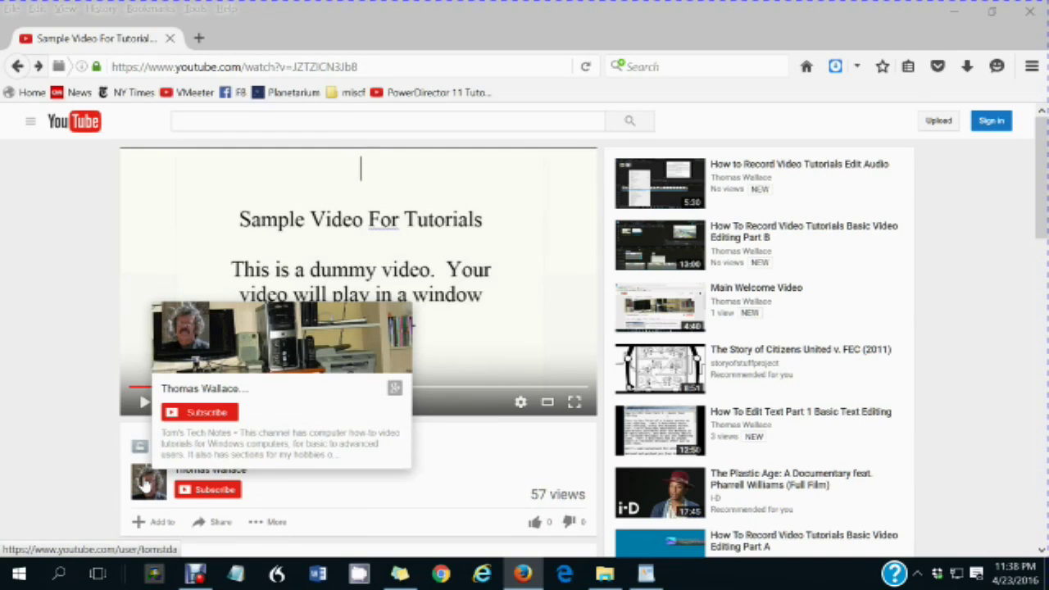
left_click(145, 484)
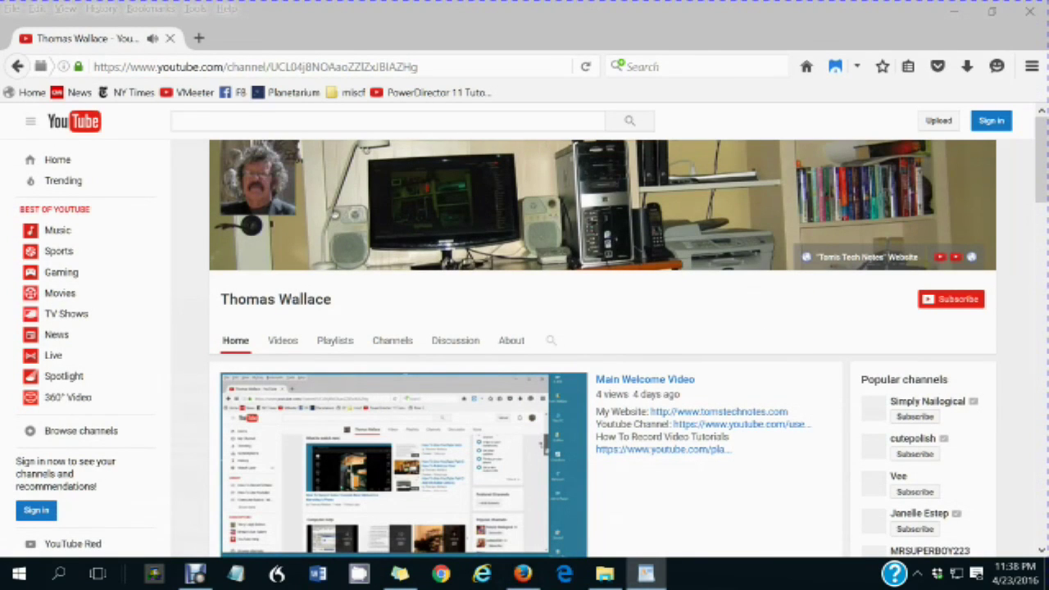